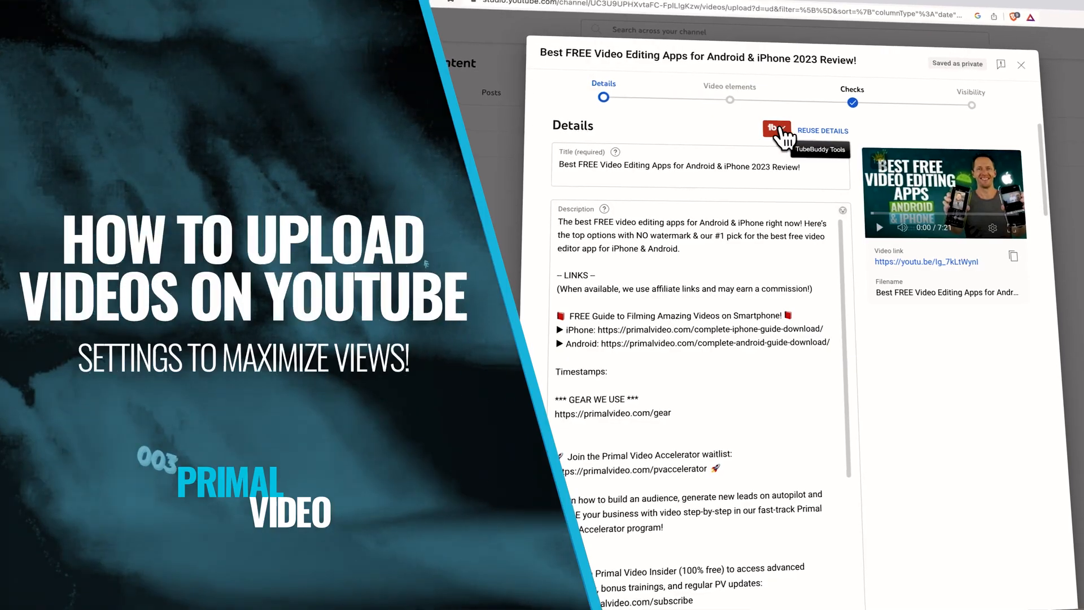
scroll(923, 481, "down", 8)
scroll(923, 481, "up", 1)
scroll(856, 425, "down", 10)
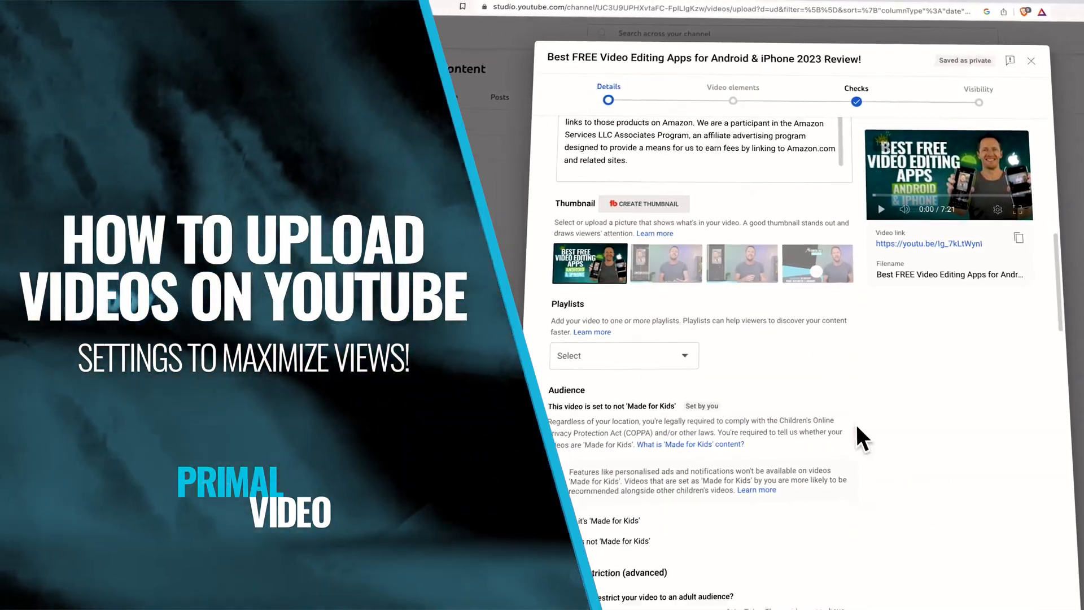
left_click(723, 434)
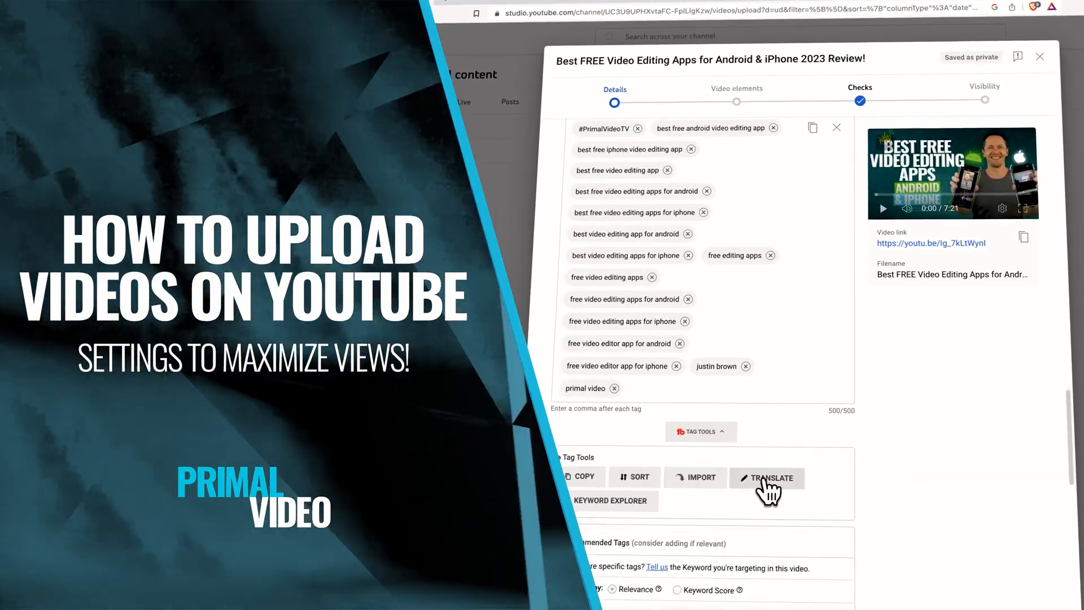
scroll(896, 525, "down", 4)
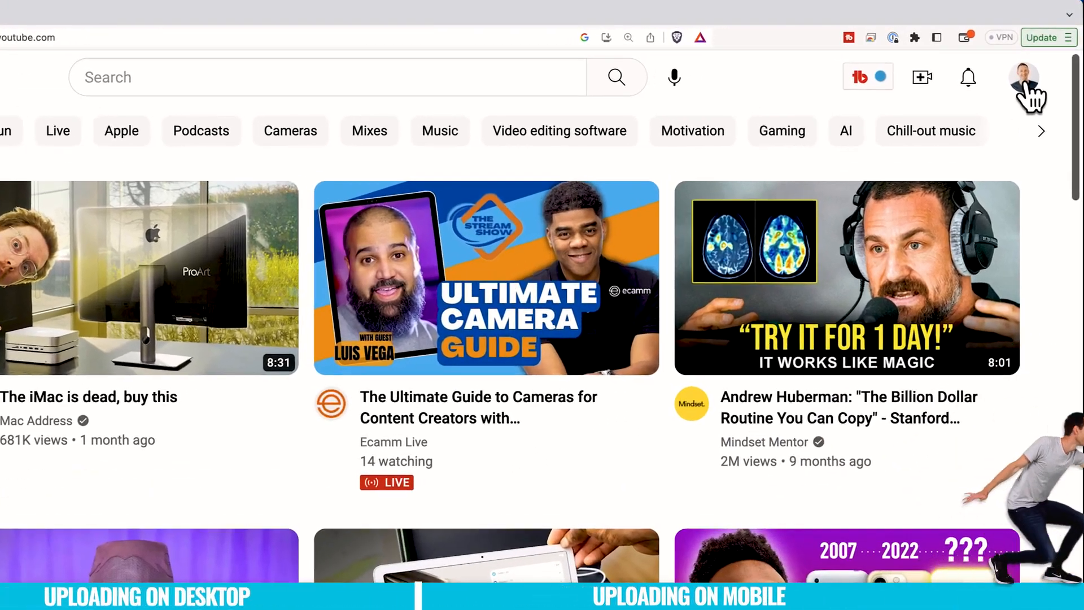
Open the Upload video dialog from the Create menu.
left_click(1031, 73)
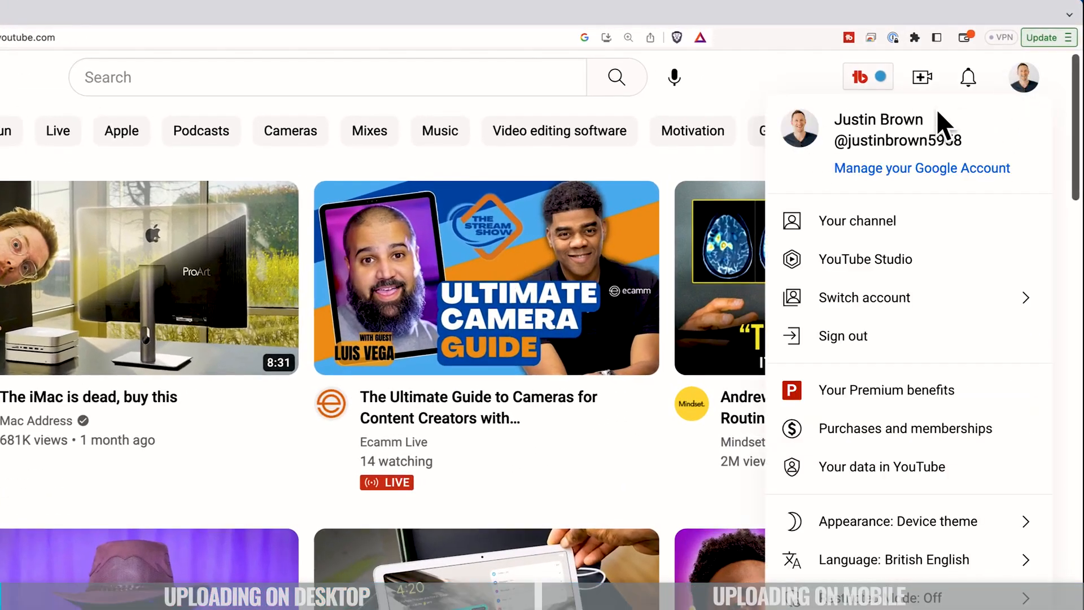
left_click(1029, 82)
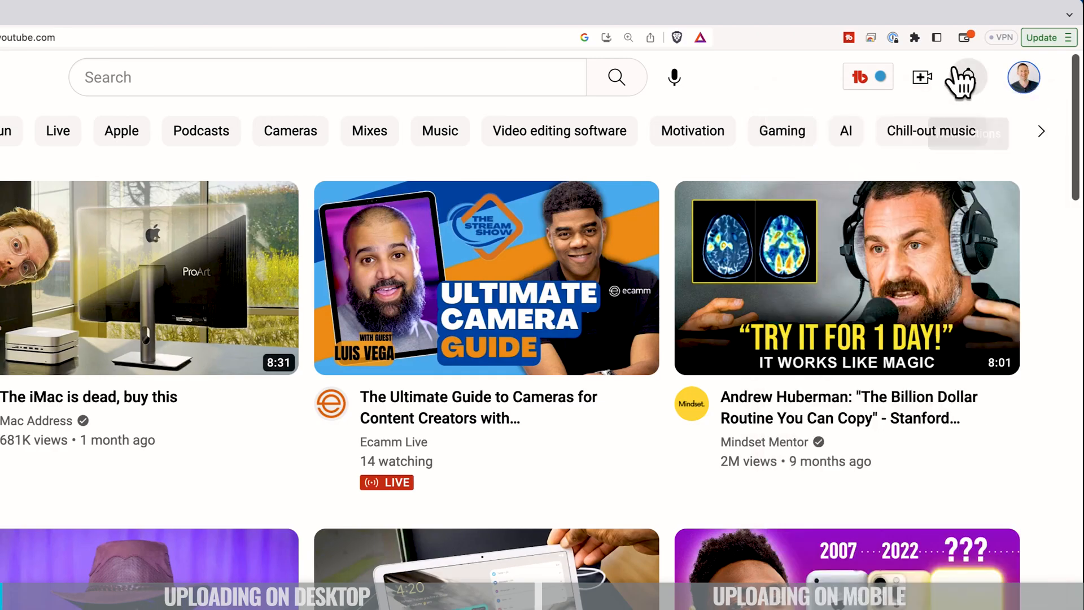
left_click(924, 79)
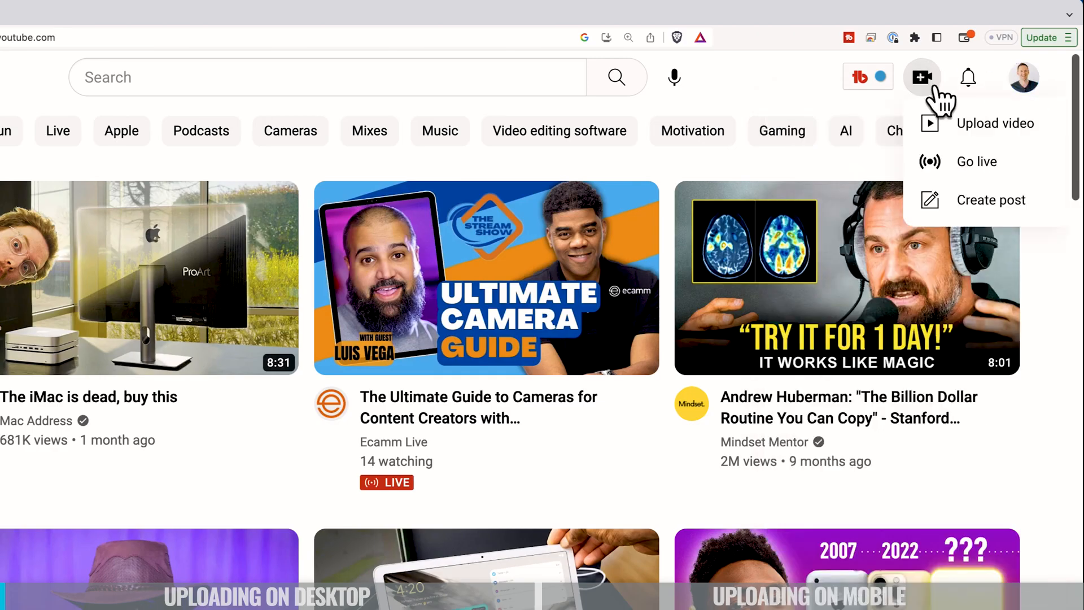
left_click(982, 126)
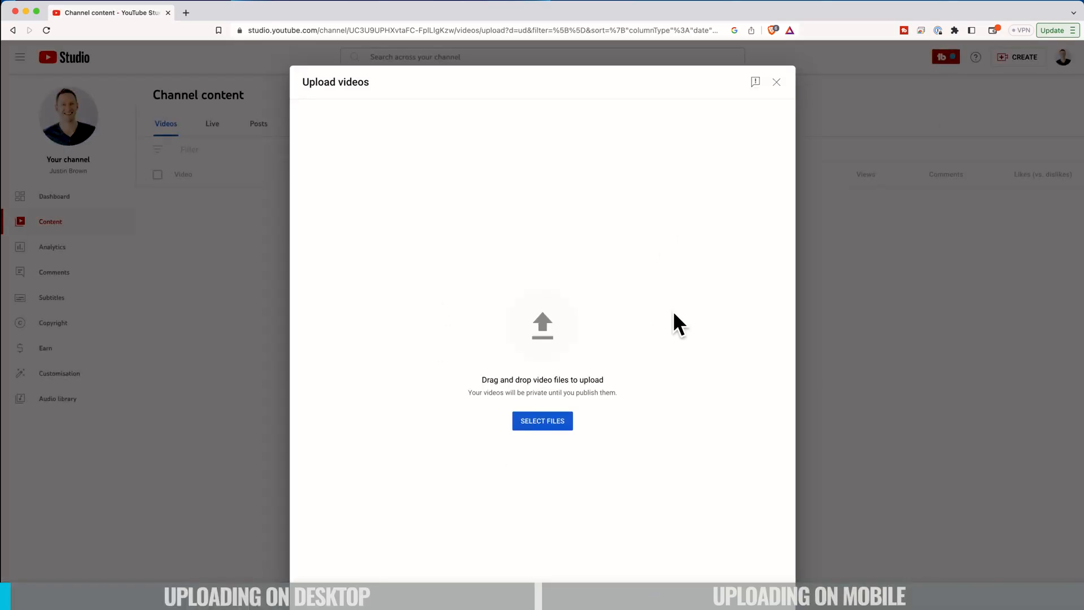
Select the video file Best FREE Video Edi...23 Review!)_D2.mp4 from Downloads to upload.
left_click(539, 431)
left_click(546, 373)
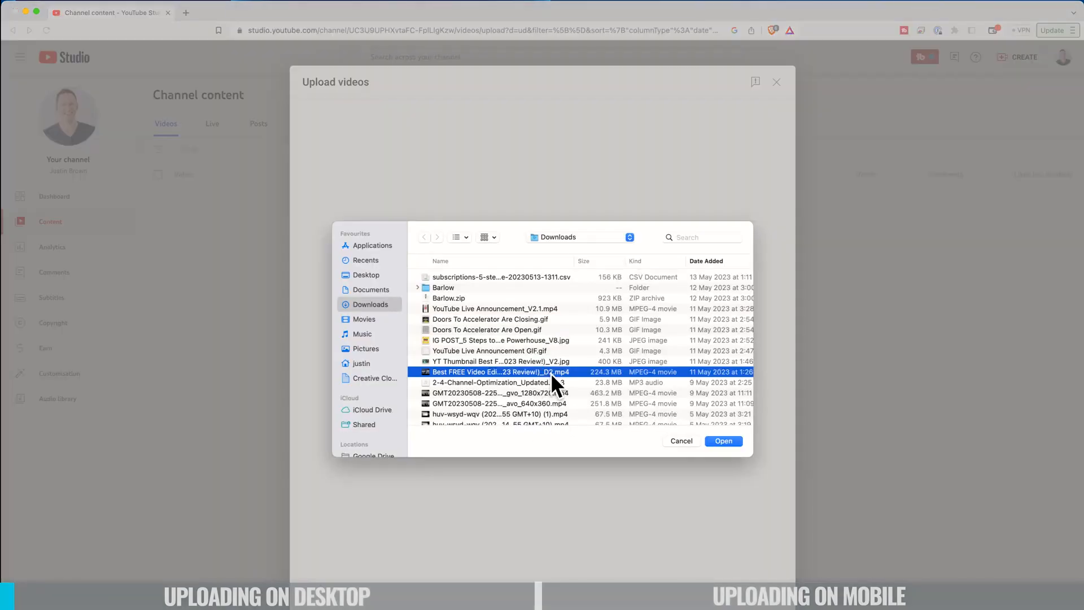
left_click(727, 441)
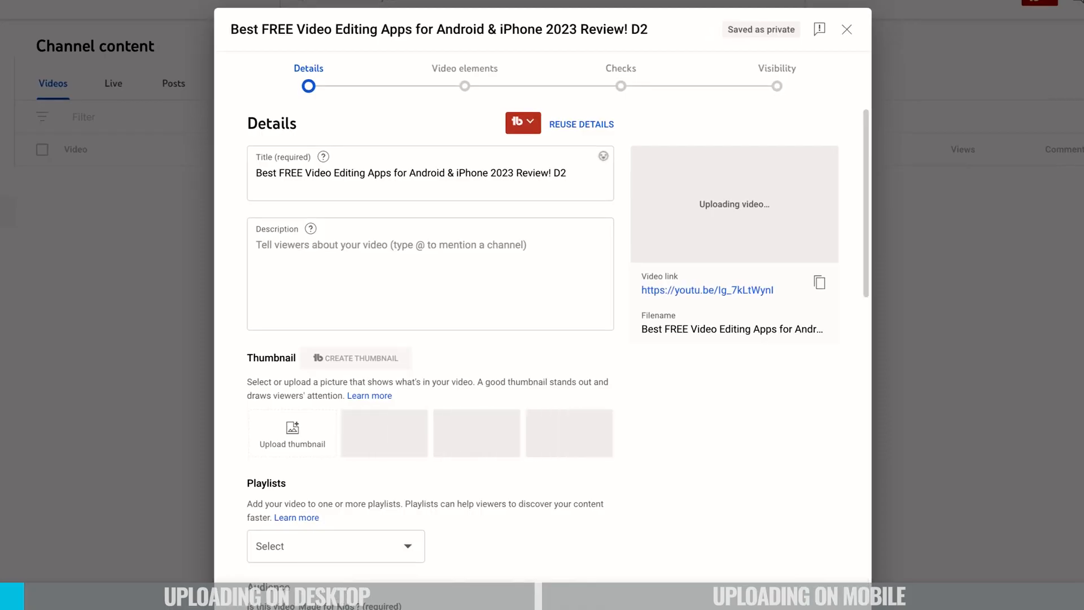
Open the Reuse details dialog to view previous videos, close it, and scroll through the details form.
left_click(574, 171)
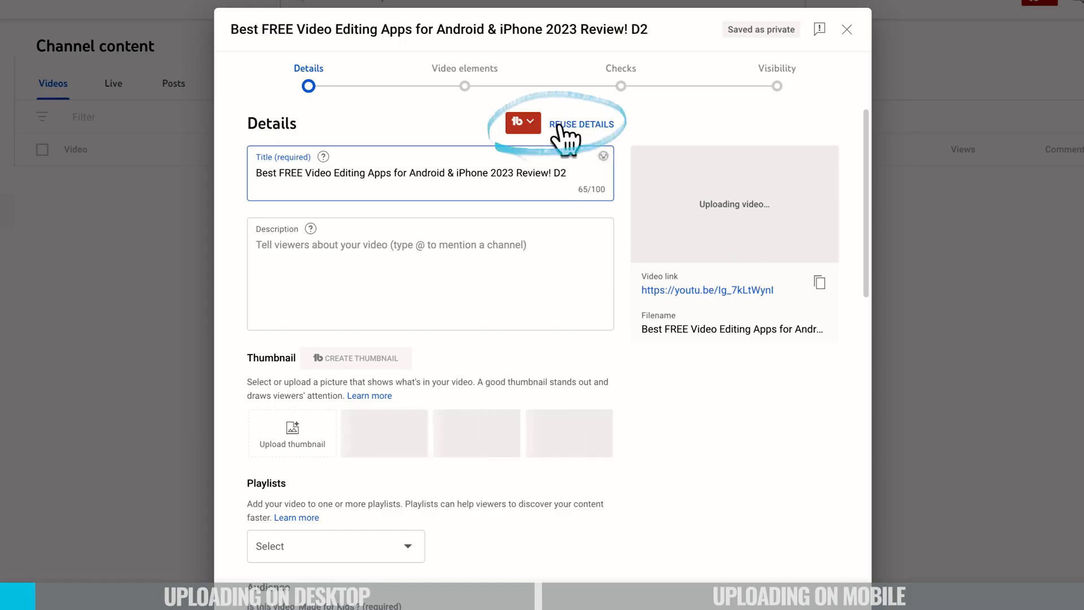
left_click(605, 126)
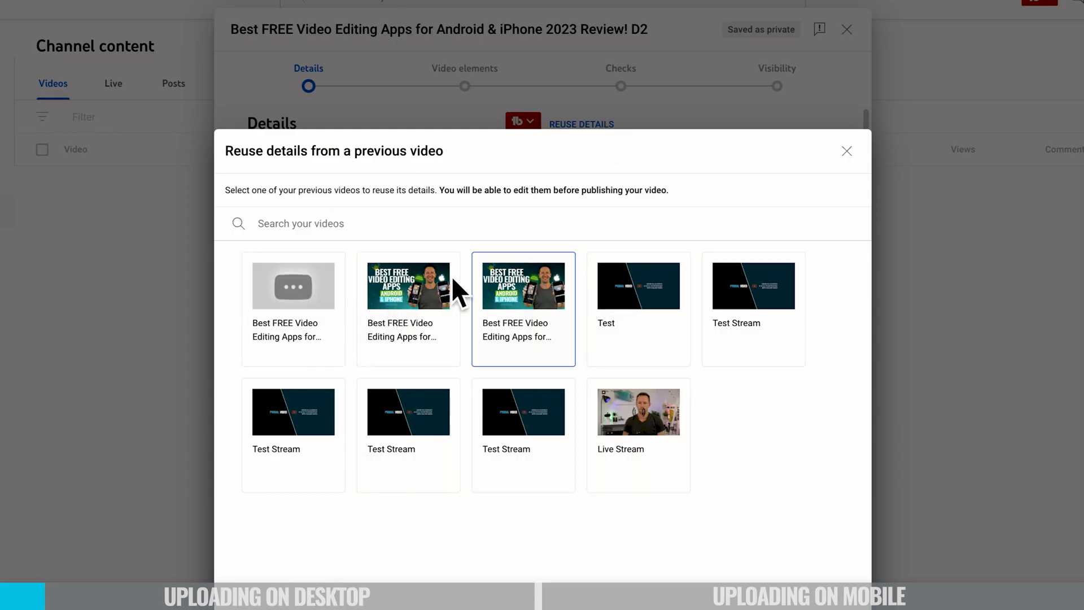
left_click(847, 151)
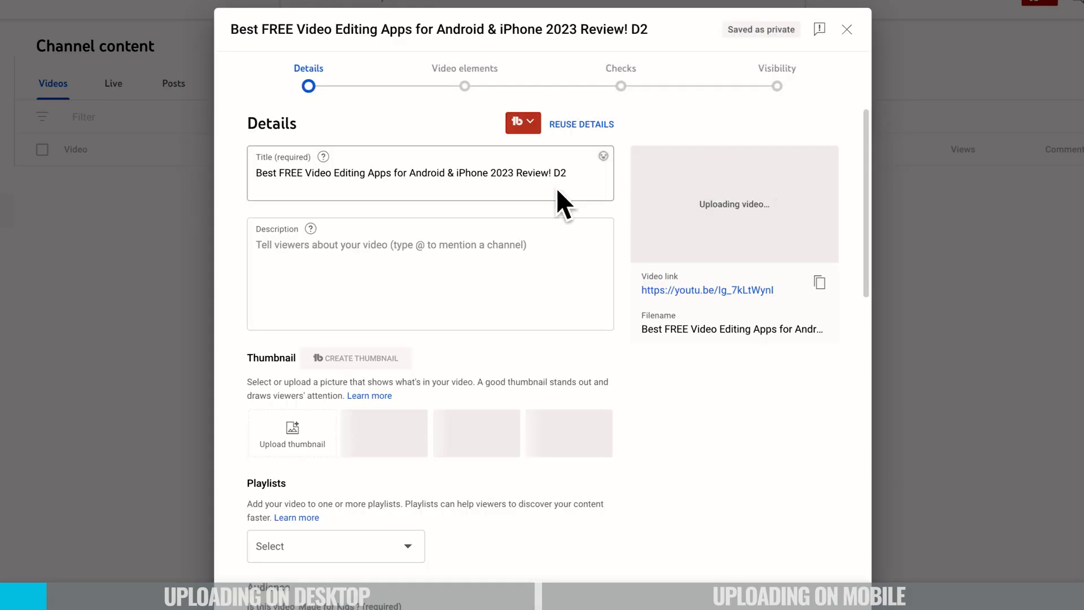
scroll(473, 394, "down", 10)
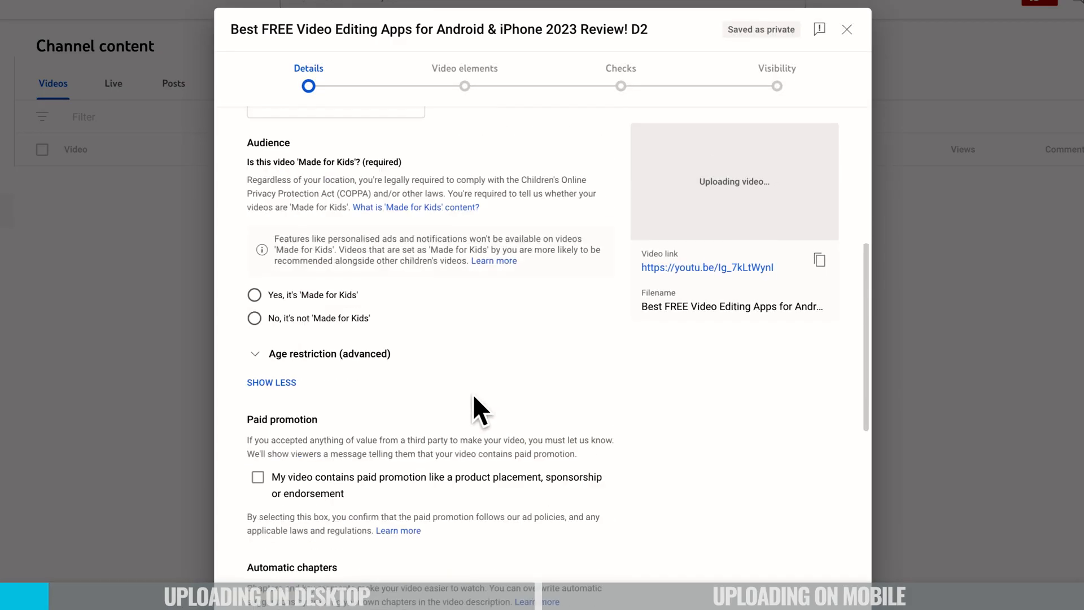
scroll(472, 394, "up", 10)
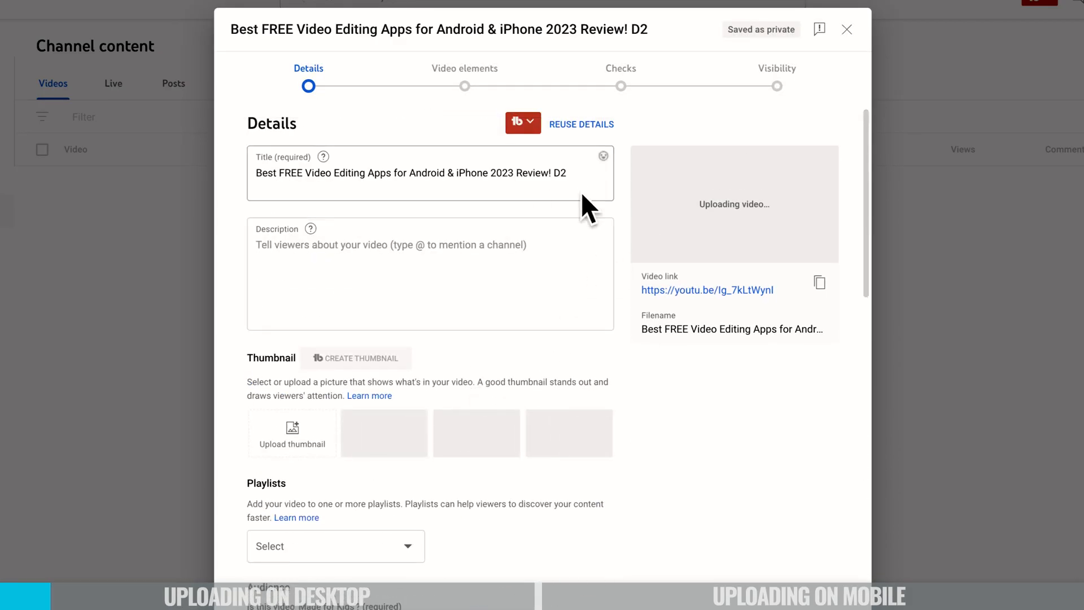
Remove " D2" from the end of the video title.
left_click(574, 172)
key("BackSpace")
key("BackSpace")
key("BackSpace")
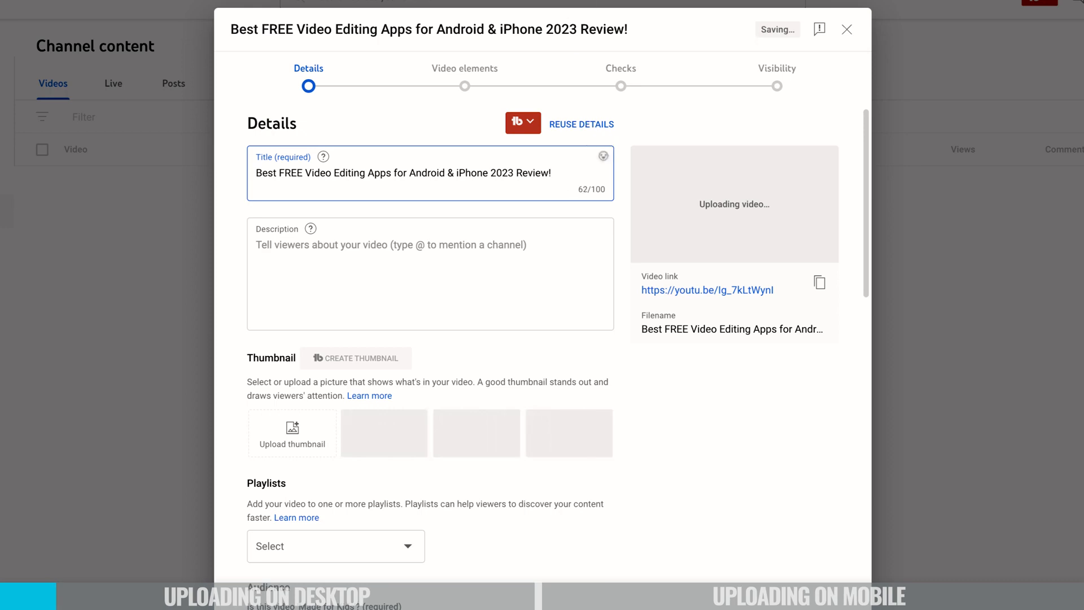
Paste the prepared description into the Description field.
left_click(626, 133)
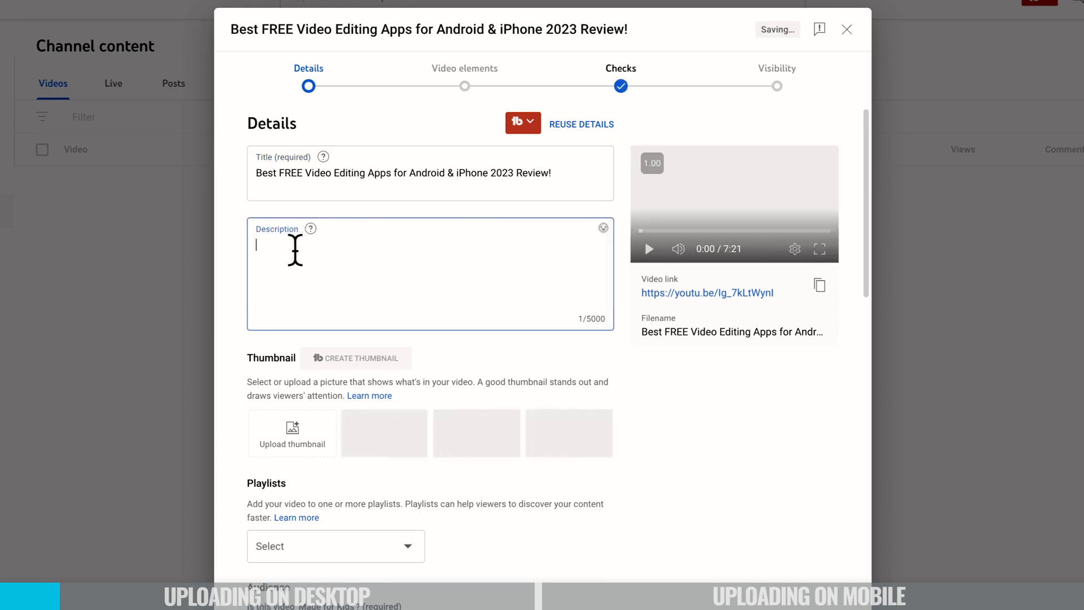
key("ctrl+v")
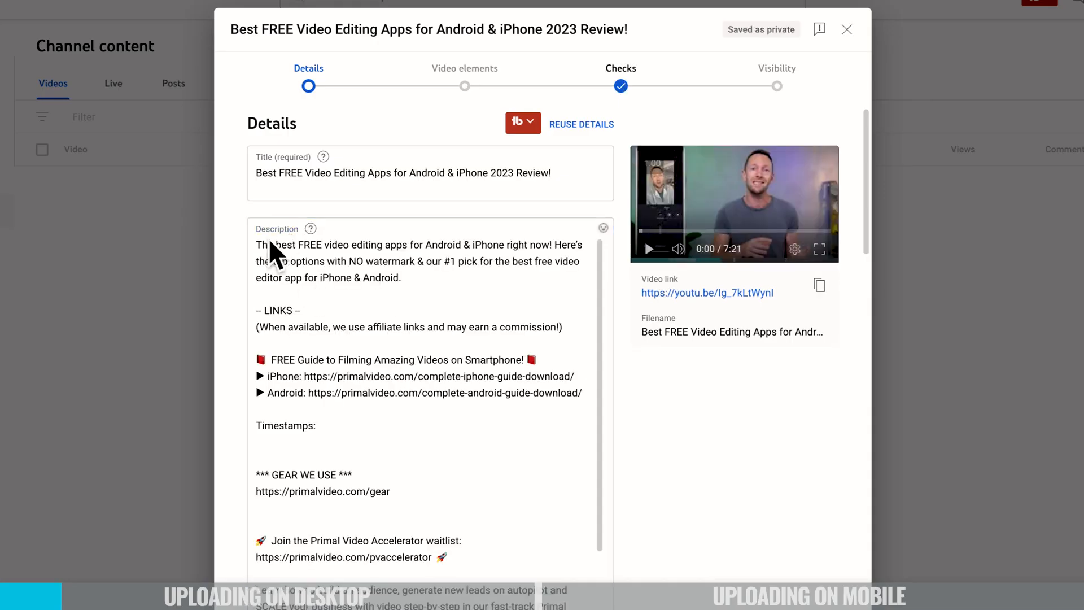
Review the pasted description's opening keywords and links by highlighting them and scrolling through the text.
left_click(280, 244)
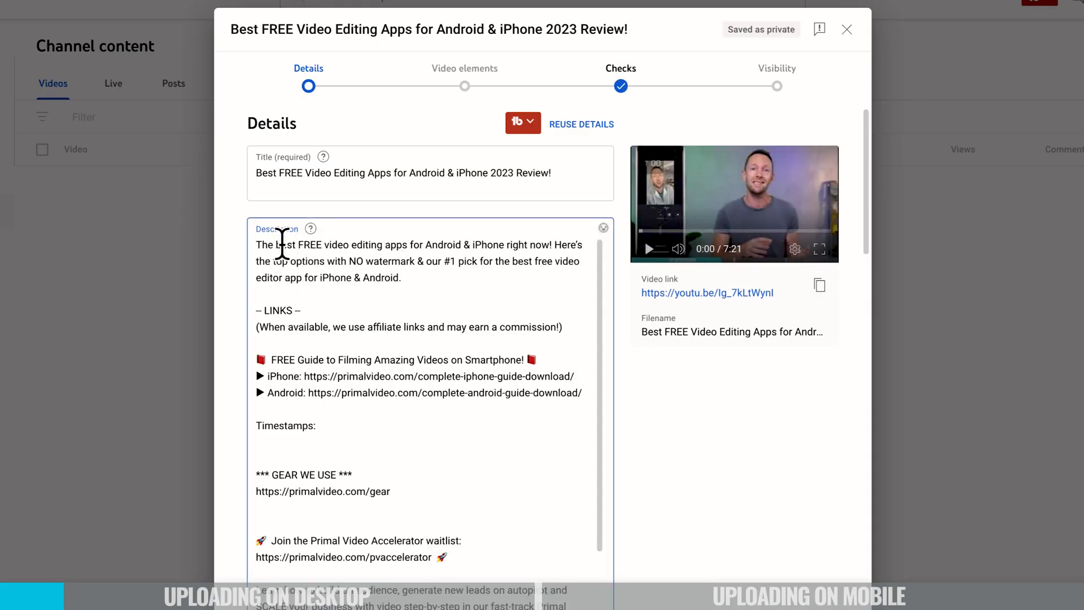
left_click_drag(277, 244, 388, 247)
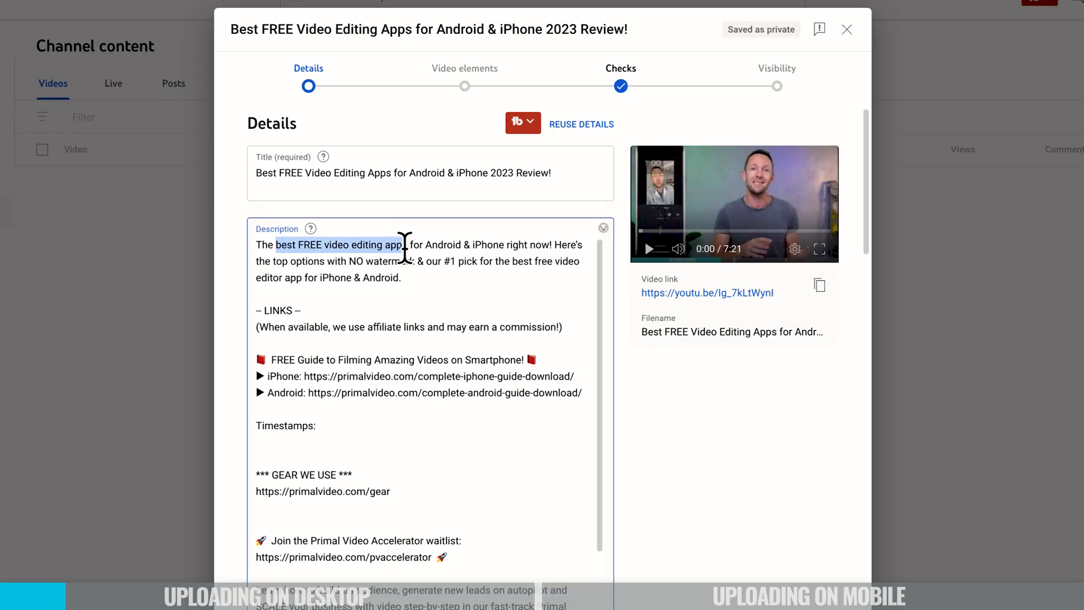
left_click(483, 294)
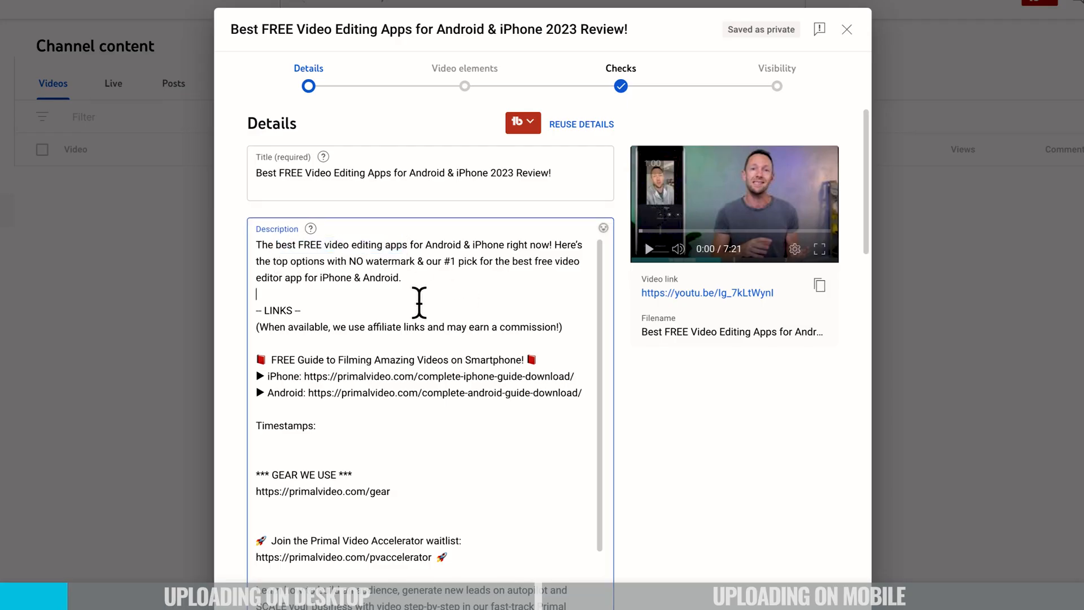
left_click_drag(271, 354, 598, 388)
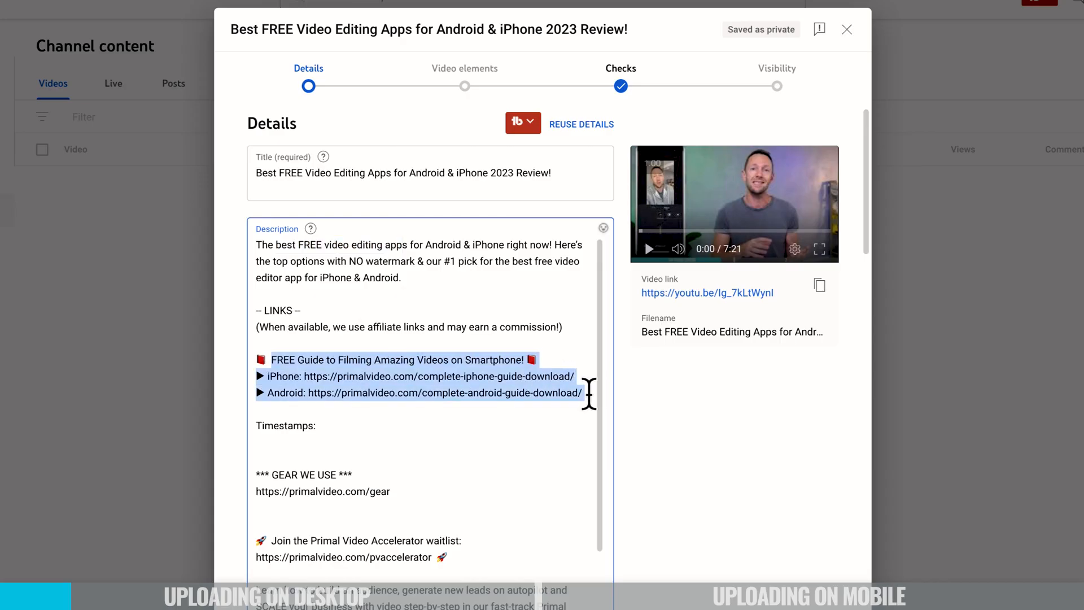
left_click(467, 403)
scroll(283, 321, "down", 2)
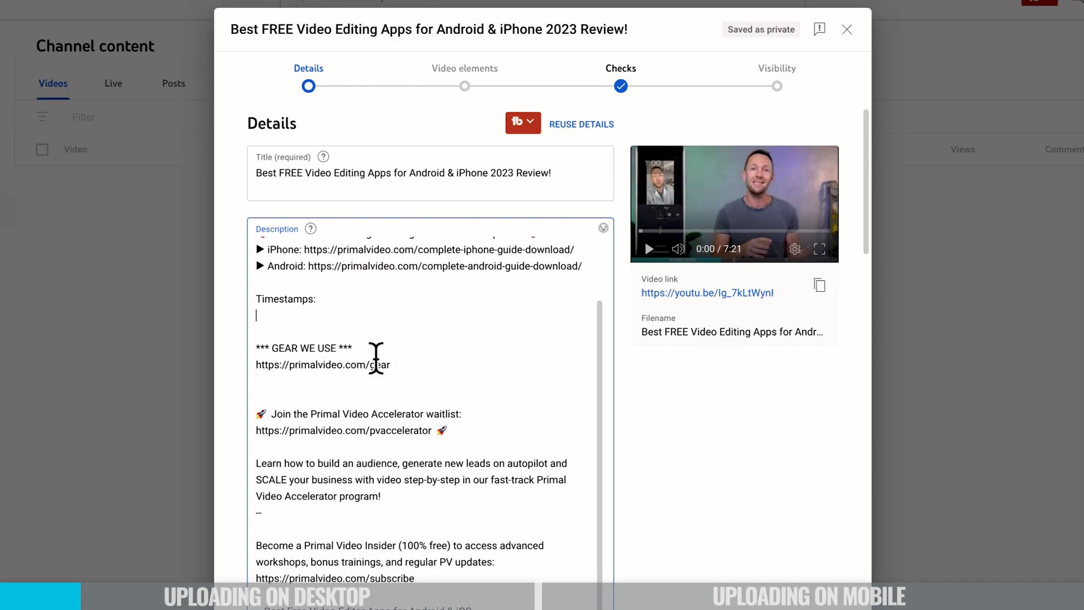
scroll(453, 455, "down", 15)
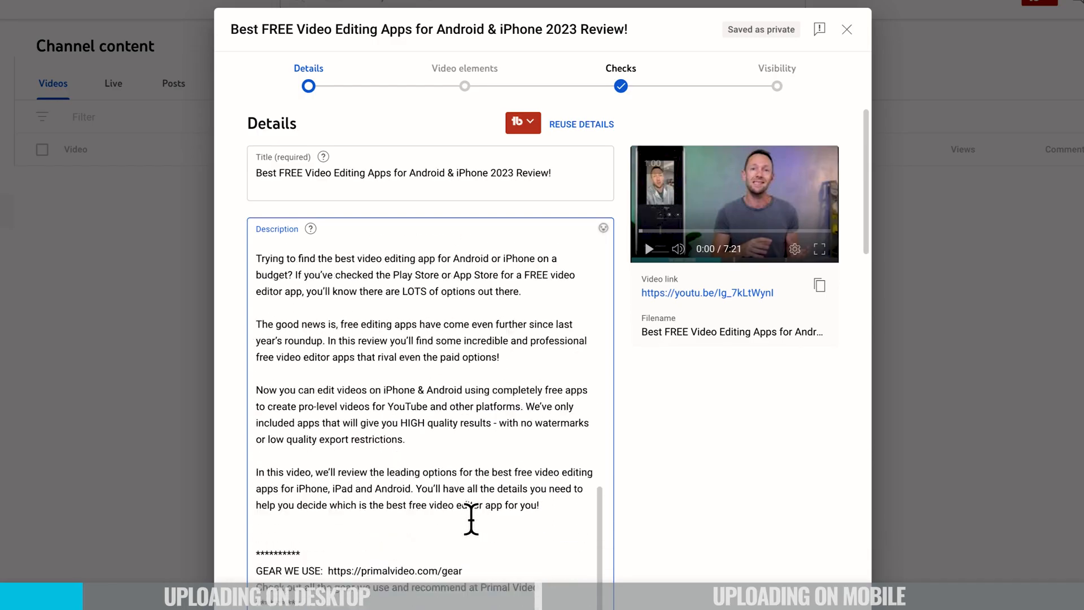
scroll(472, 518, "down", 10)
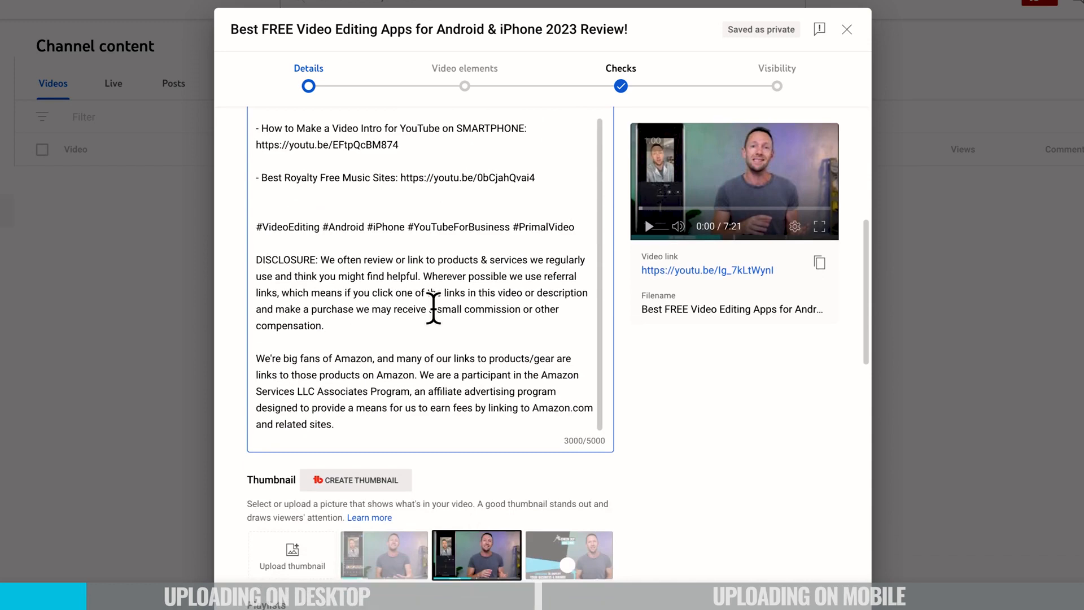
scroll(433, 307, "up", 15)
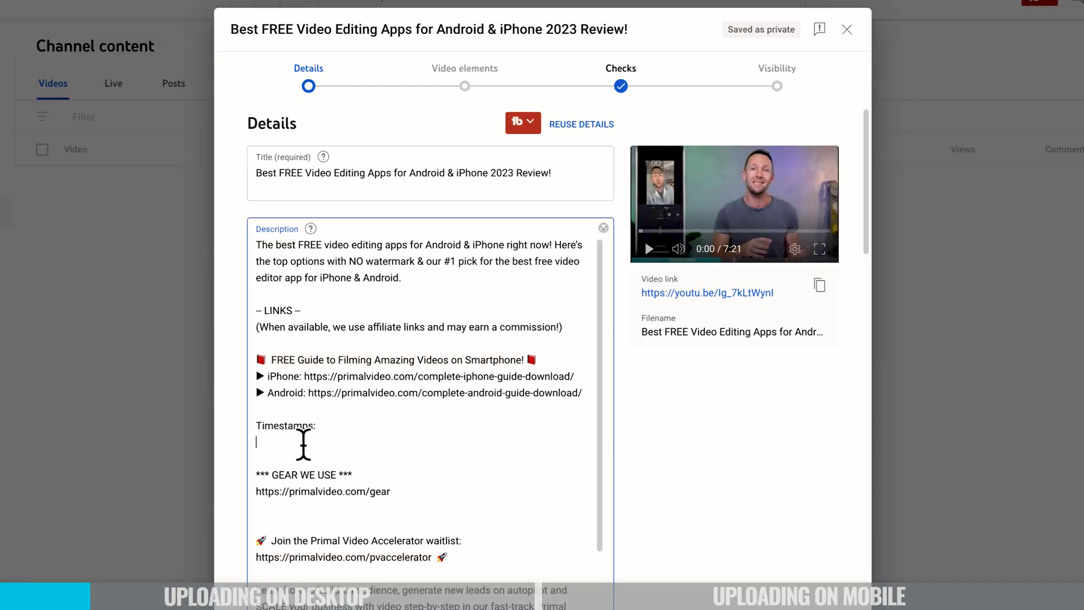
Remove the blank line below Timestamps in the description.
left_click(303, 444)
type("0")
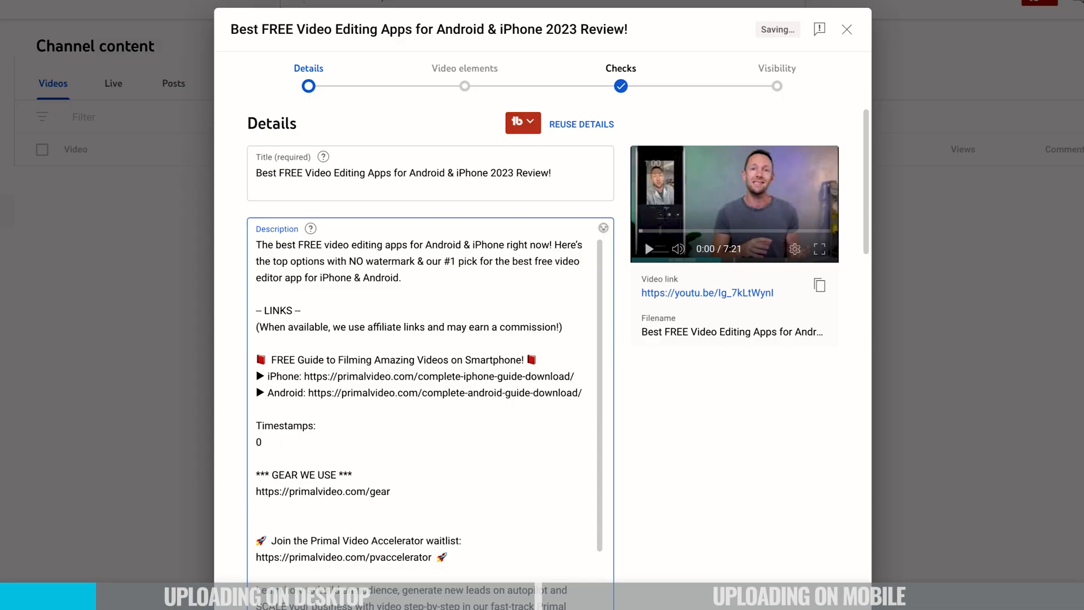
key("BackSpace")
key("BackSpace")
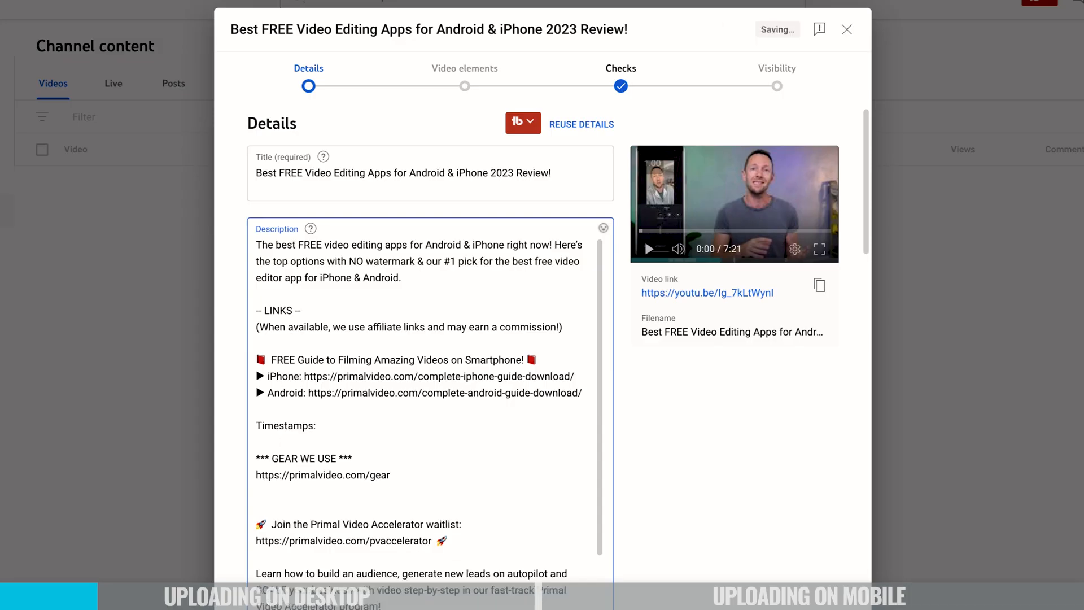
scroll(683, 520, "down", 5)
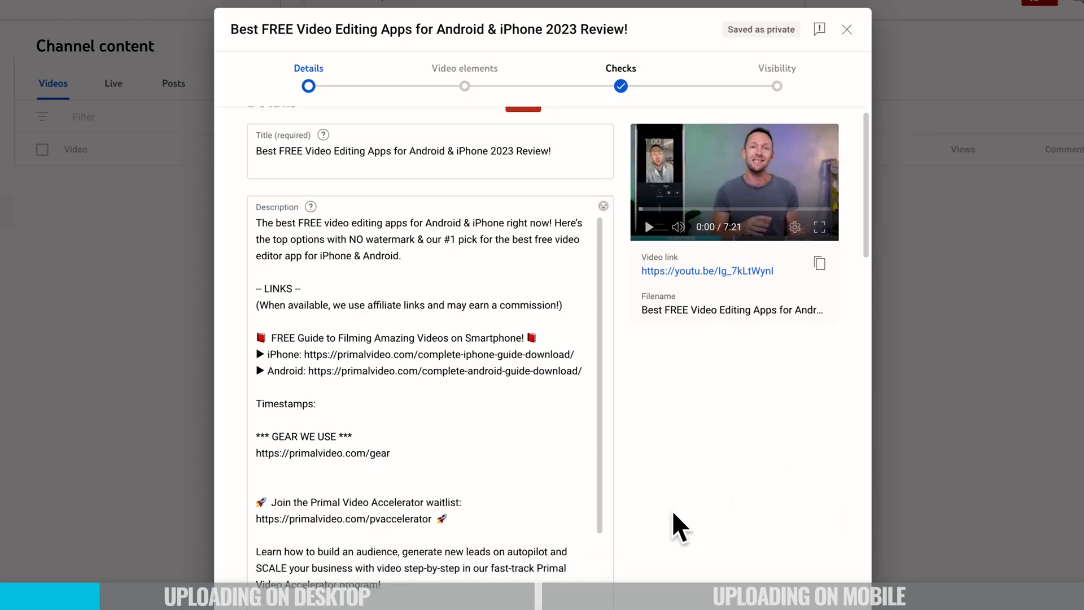
scroll(680, 525, "down", 6)
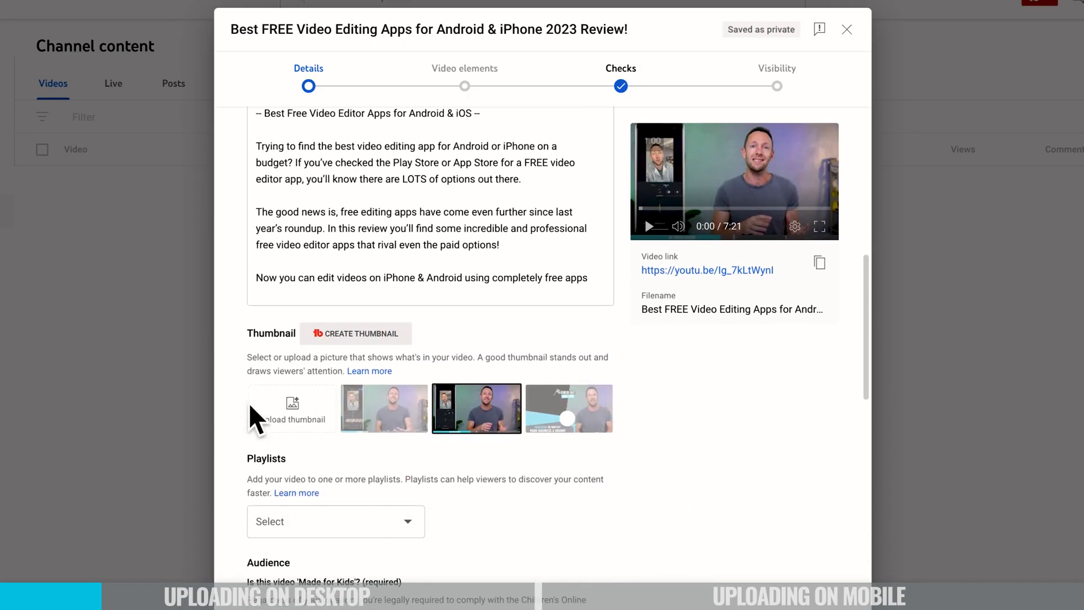
left_click(594, 434)
left_click(468, 420)
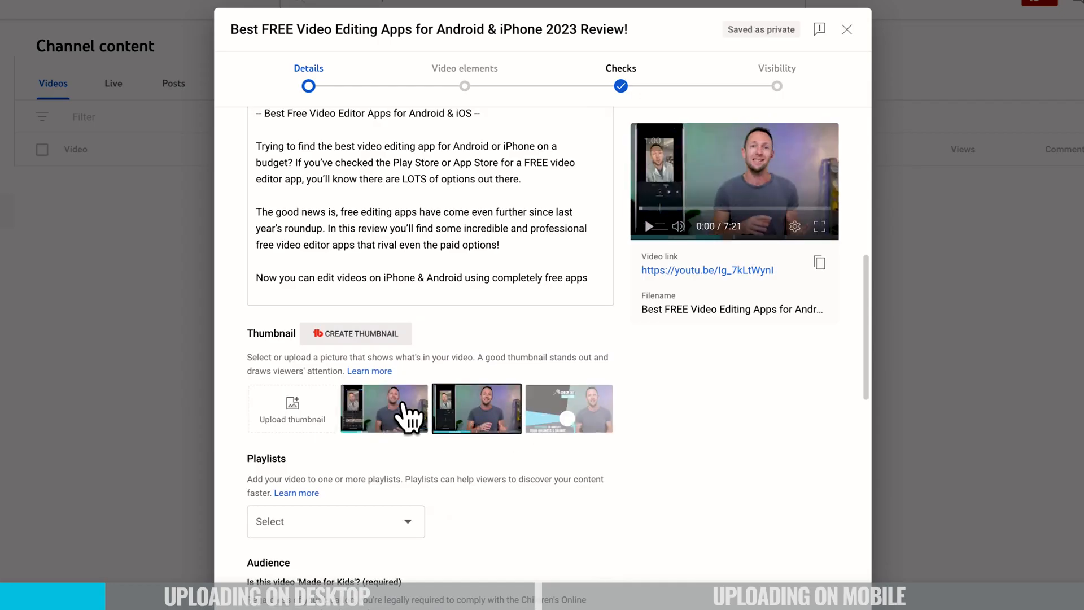
left_click(403, 403)
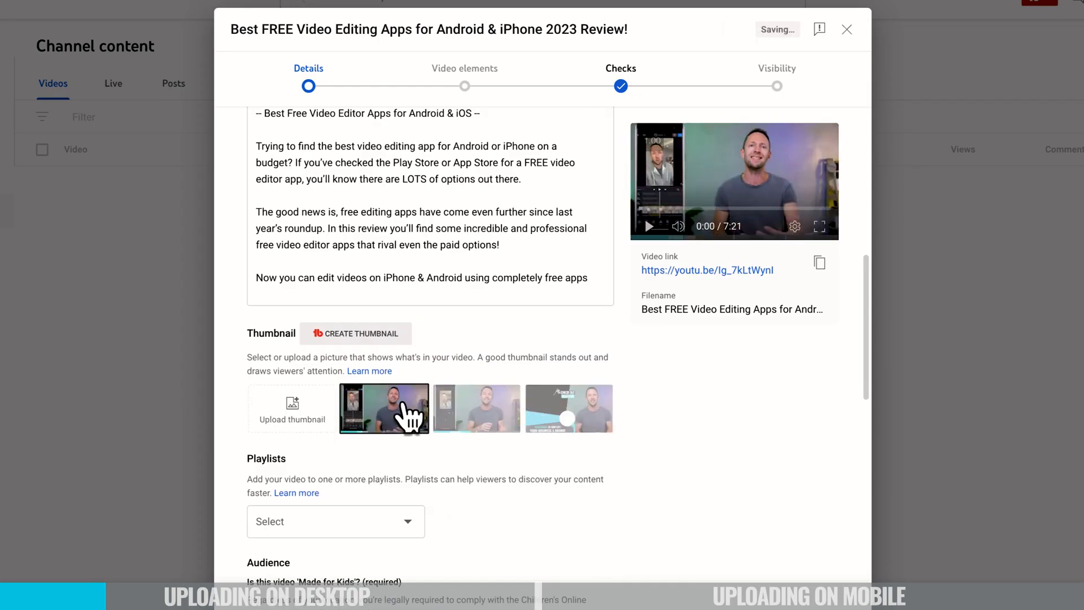
Upload YT Thumbnail Best F...023 Review!)_V2.jpg from Downloads as the custom thumbnail.
left_click(294, 414)
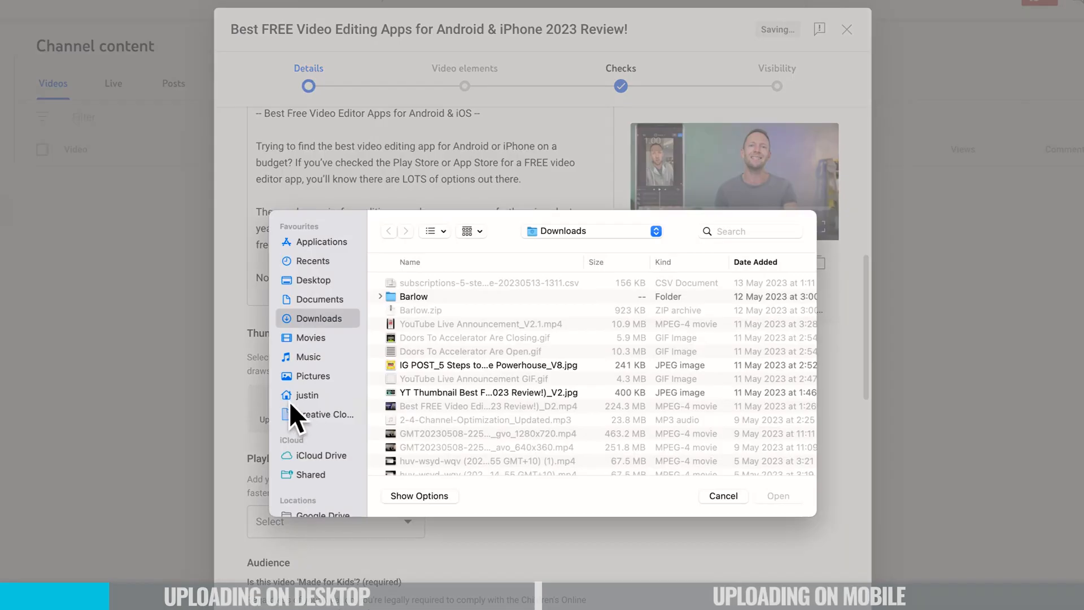
left_click(450, 391)
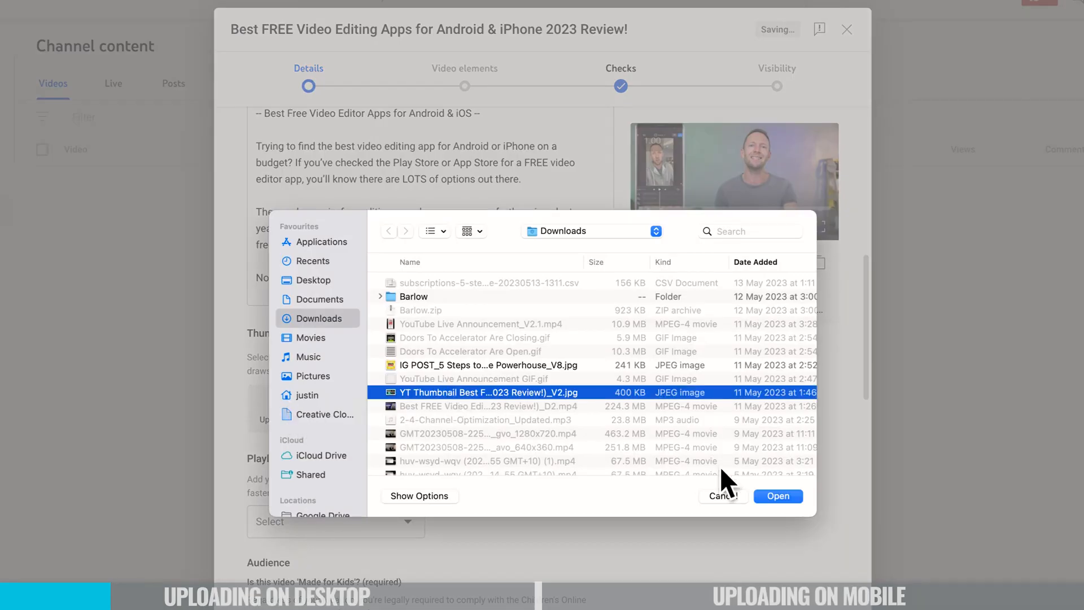
left_click(773, 496)
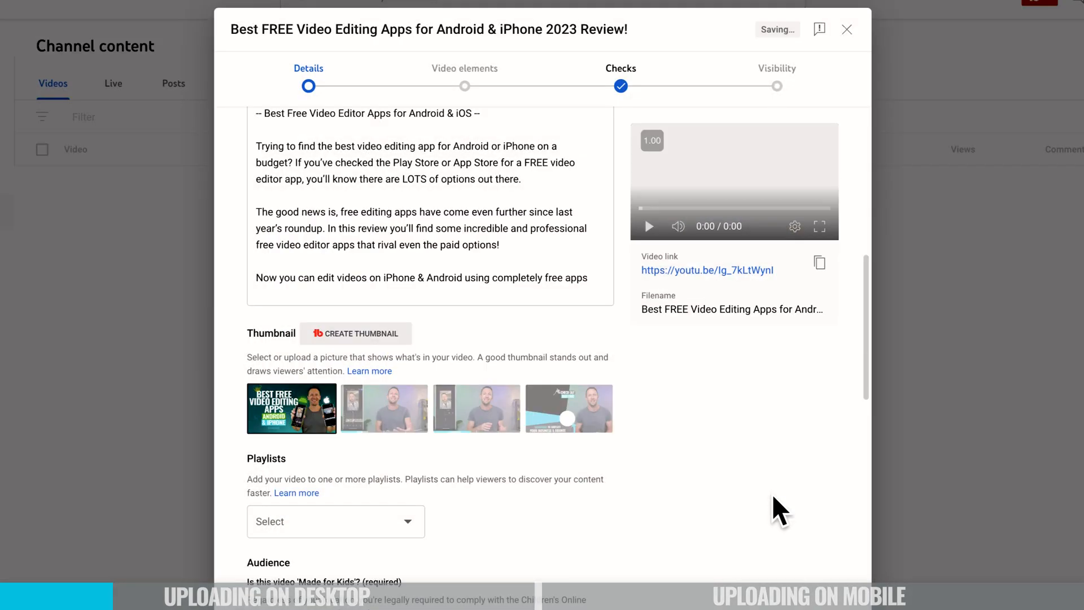
scroll(771, 508, "down", 1)
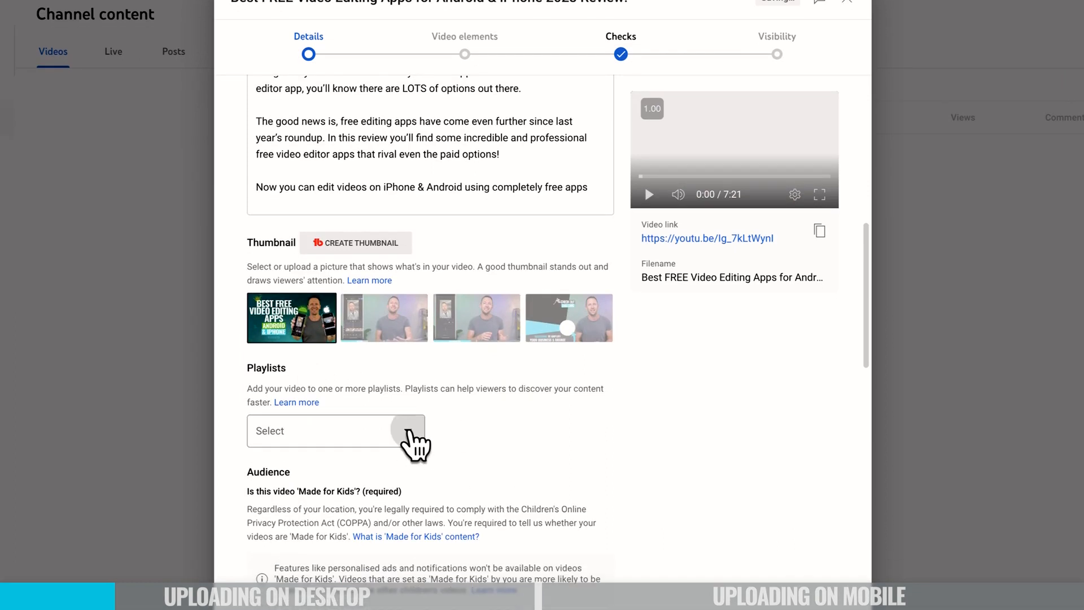
Set the audience to not 'Made for Kids' and expand the Age restriction (advanced) options.
left_click(415, 464)
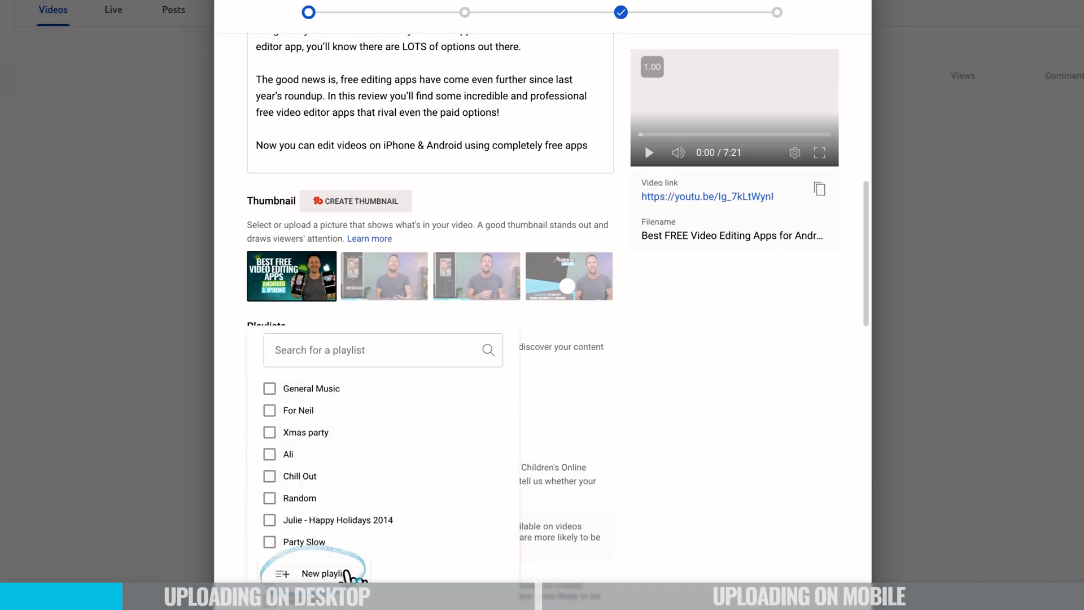
left_click(728, 498)
scroll(729, 498, "down", 1)
scroll(728, 498, "down", 4)
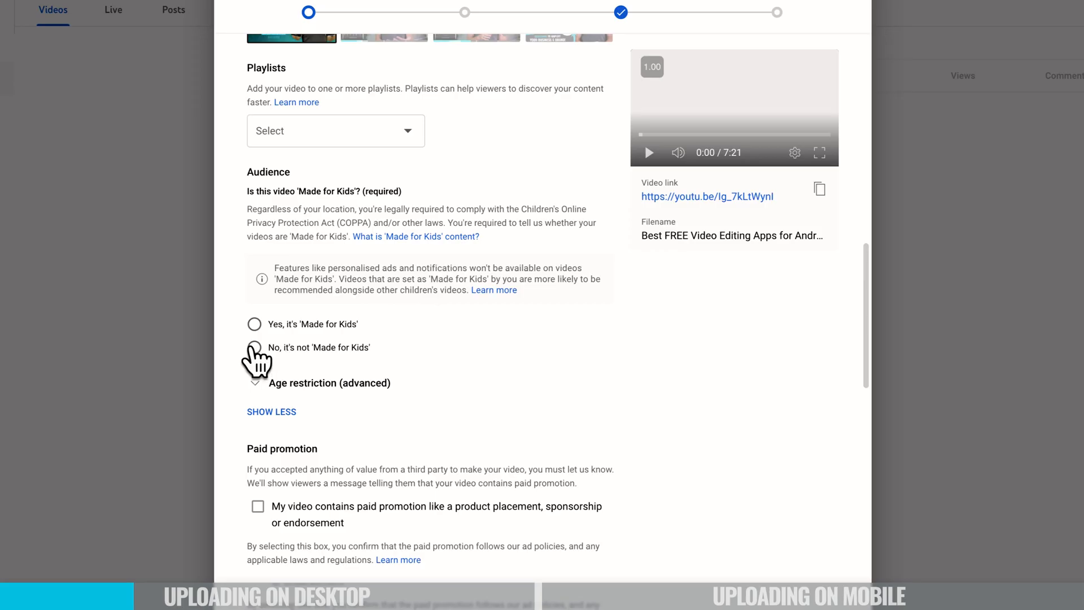
left_click(255, 347)
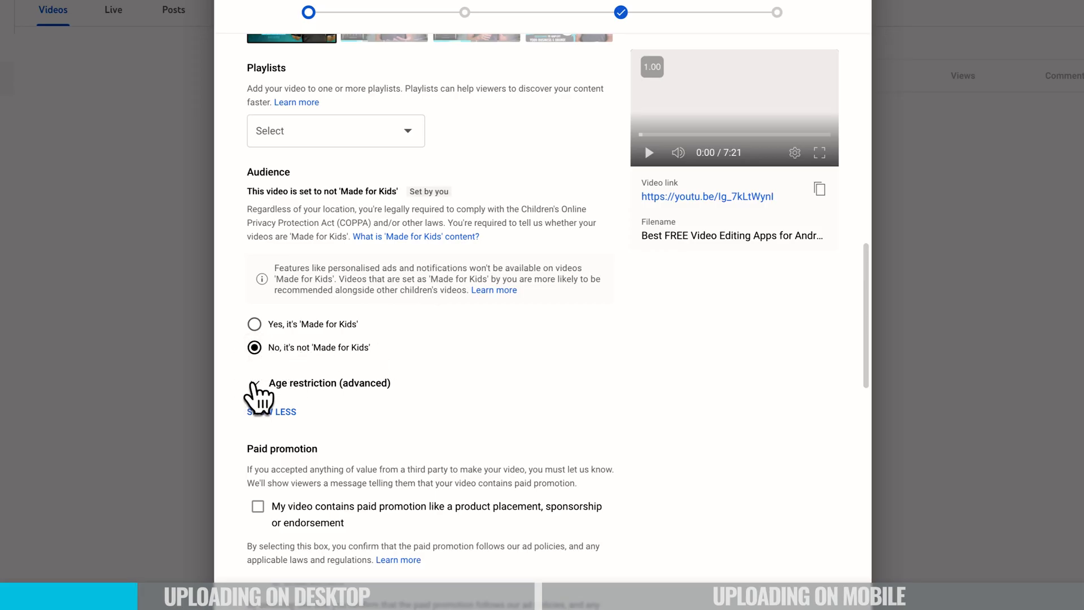
left_click(255, 383)
Review the Automatic chapters, Featured places and Tags explanations by highlighting their text.
scroll(477, 402, "down", 1)
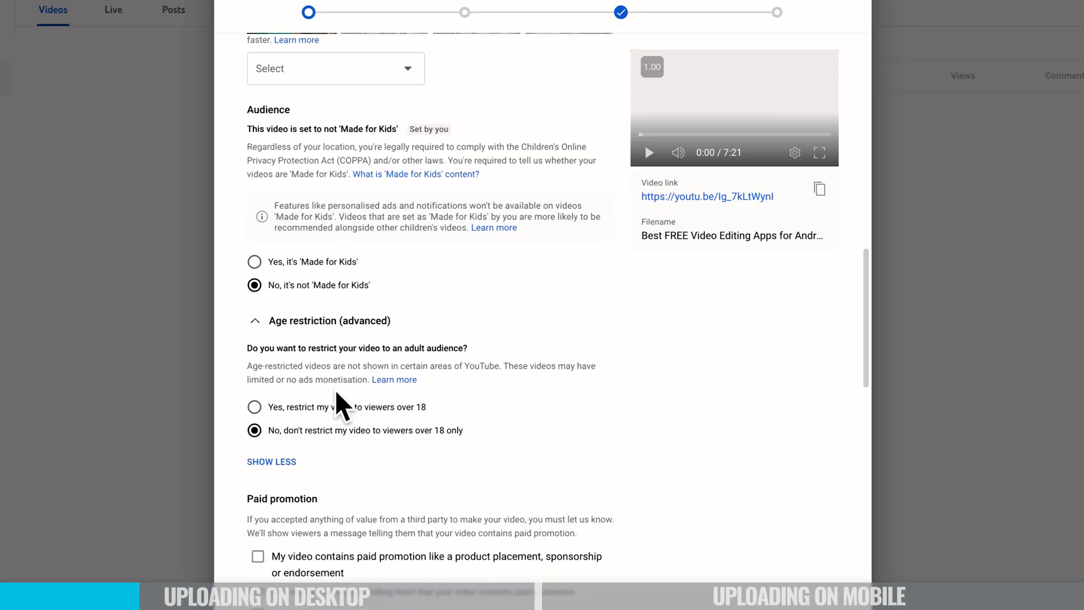
scroll(502, 424, "down", 8)
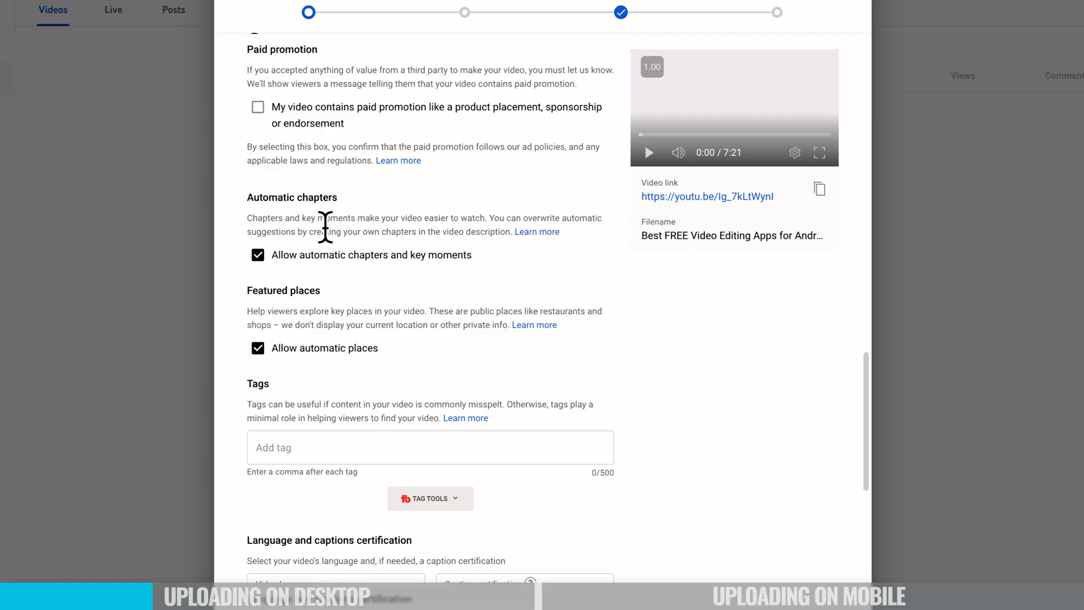
left_click_drag(249, 197, 561, 233)
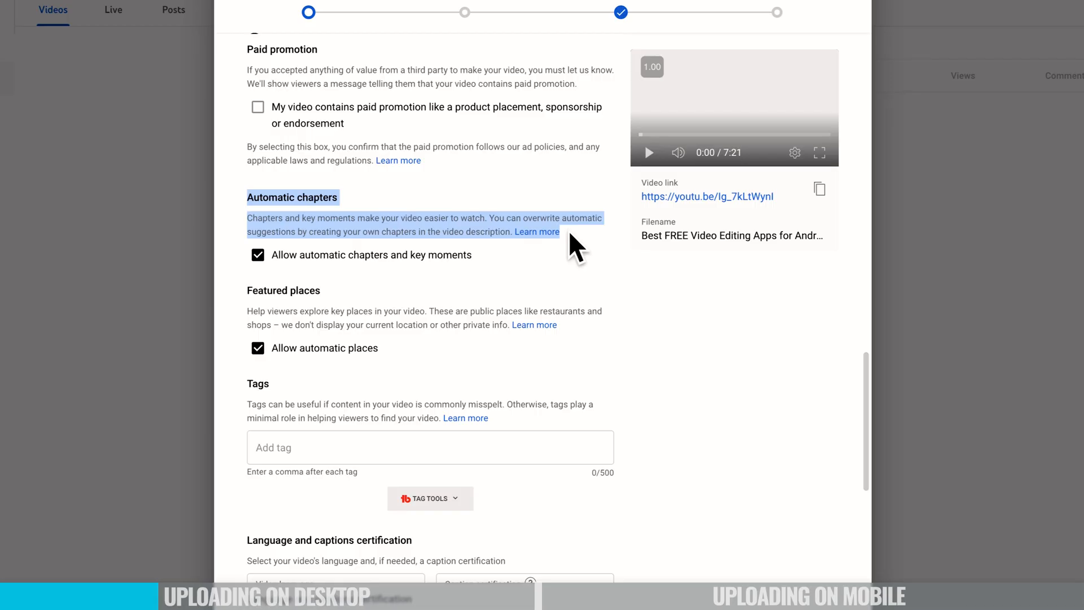
left_click_drag(247, 289, 564, 329)
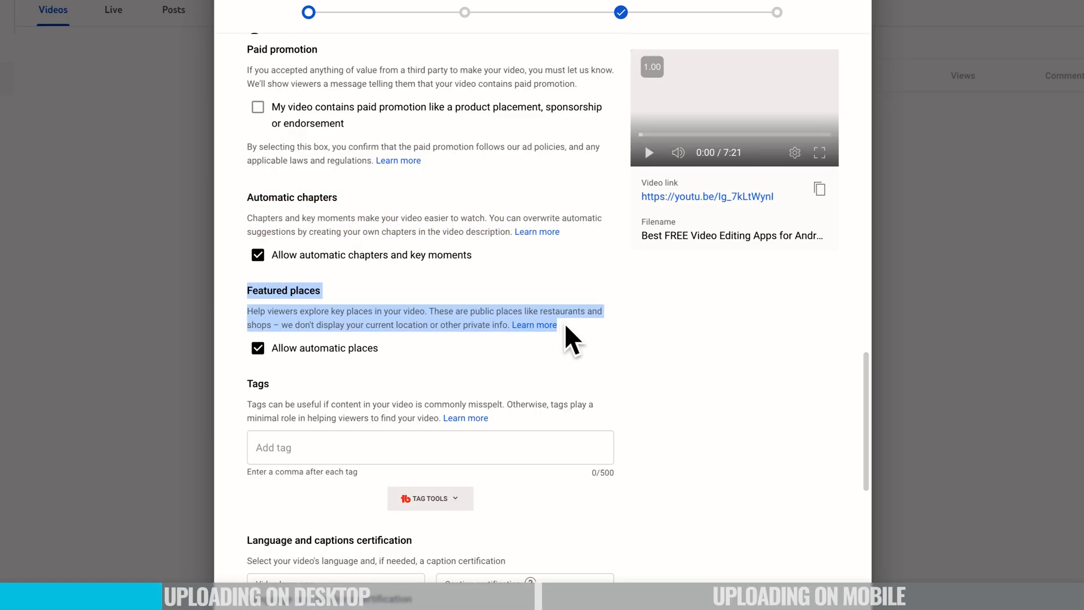
left_click(565, 328)
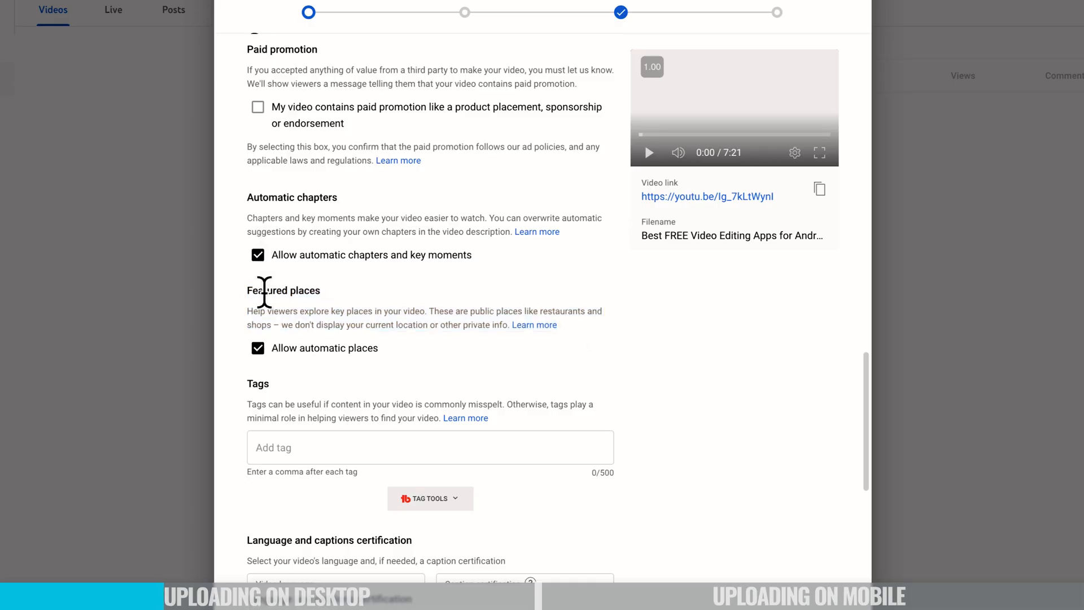
scroll(385, 272, "down", 1)
scroll(385, 272, "down", 2)
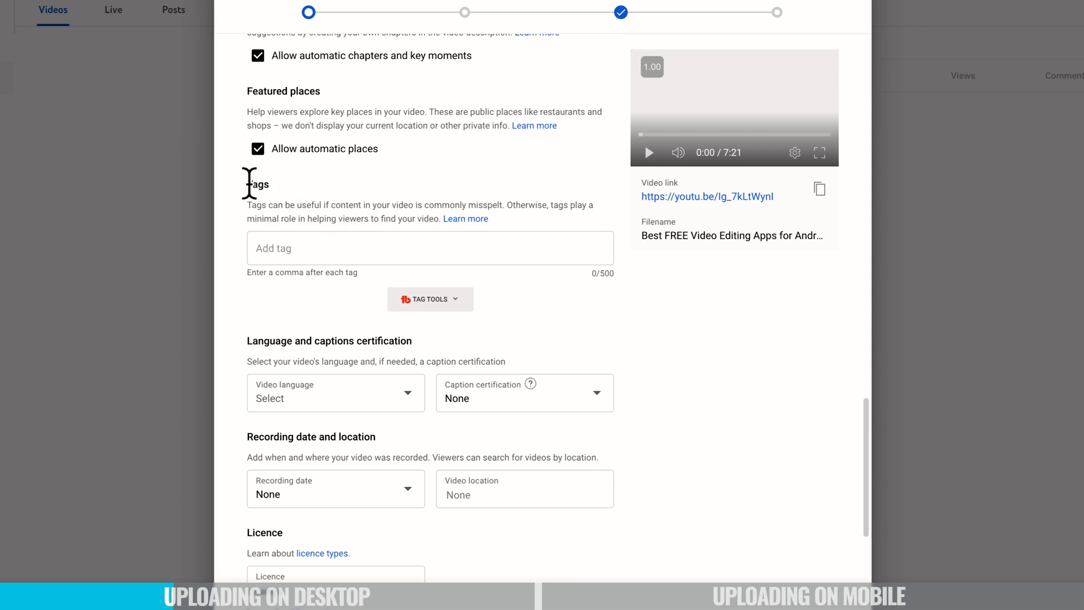
left_click_drag(249, 184, 323, 186)
left_click(263, 187)
left_click_drag(248, 203, 590, 216)
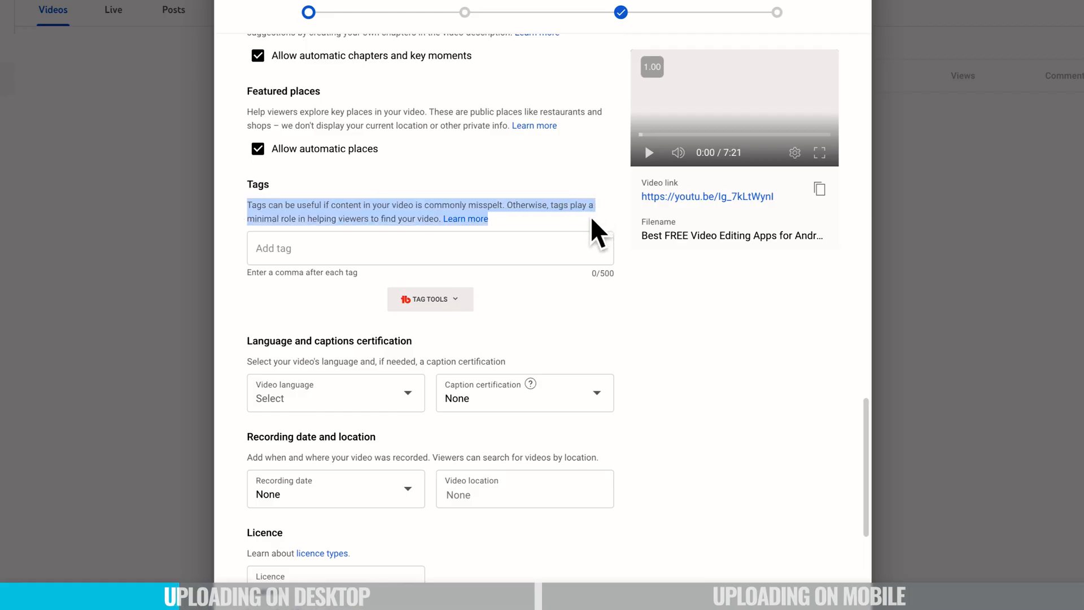
left_click(591, 216)
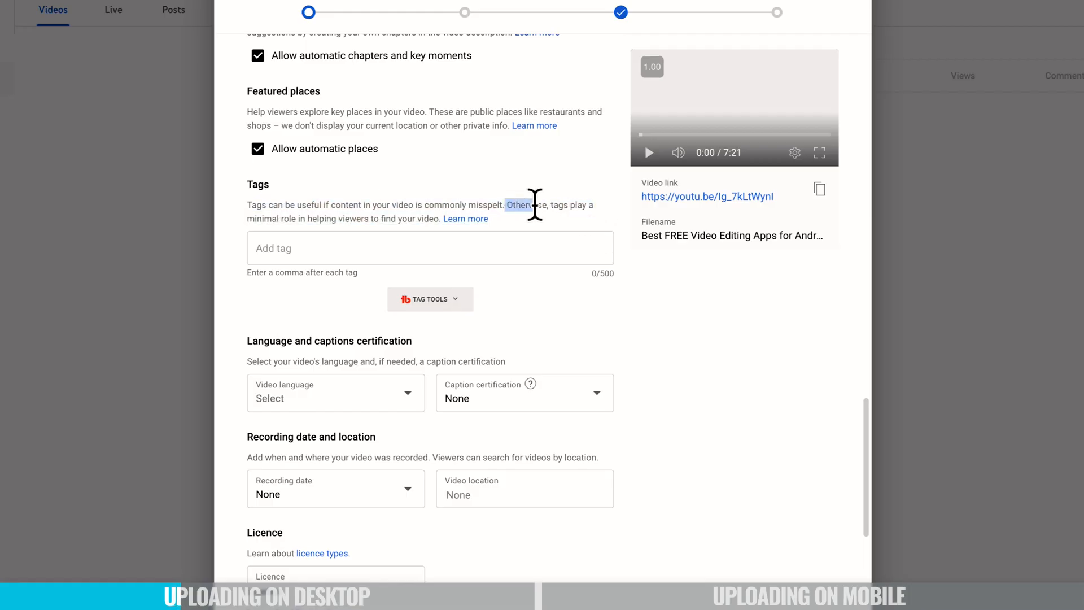
left_click_drag(533, 204, 546, 218)
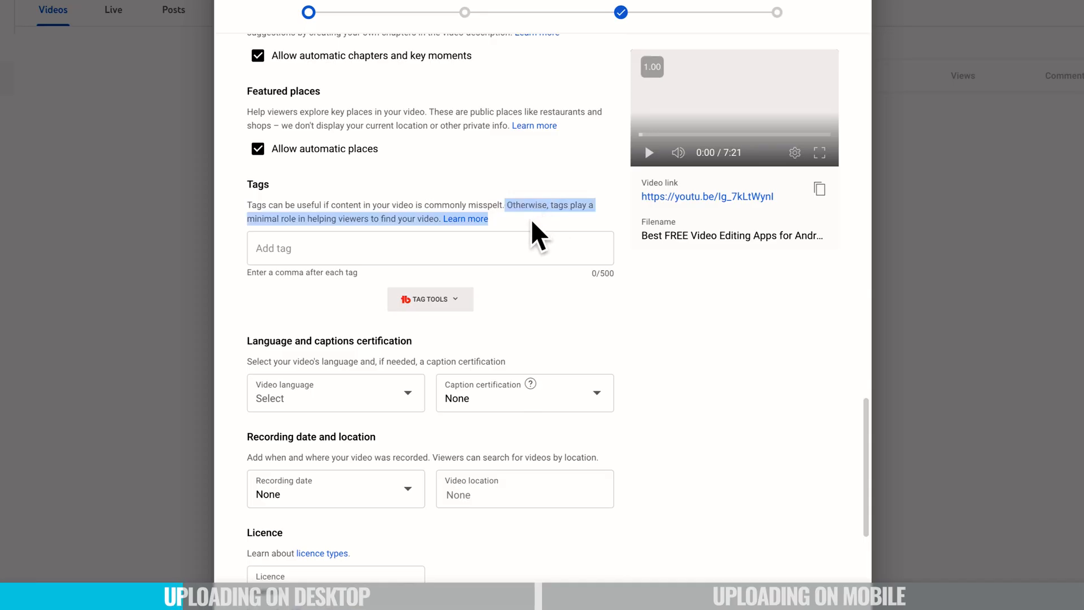
left_click(536, 232)
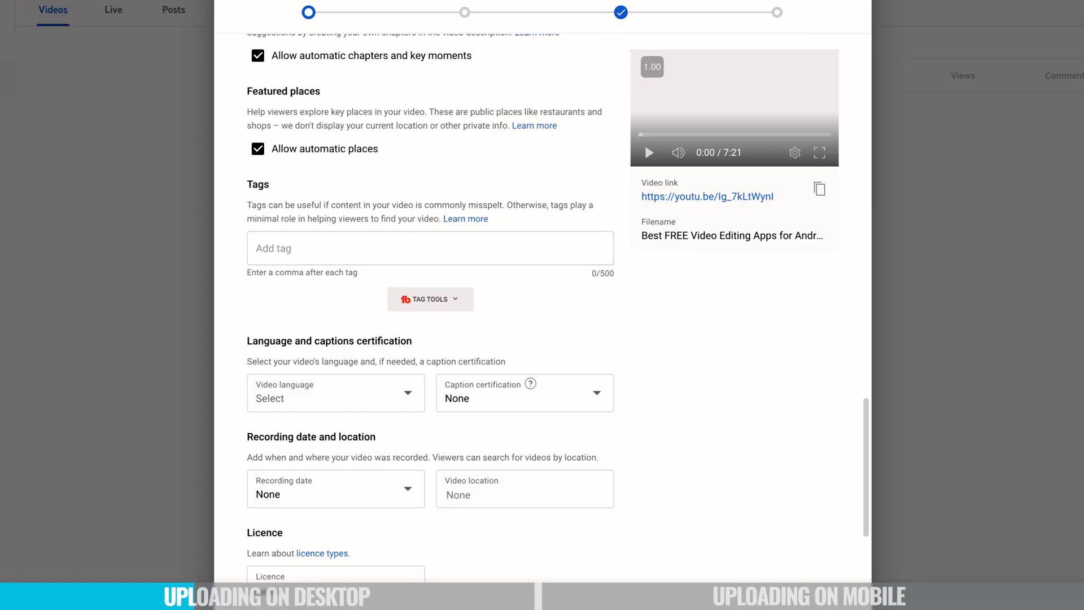
Paste the prepared list of tags into the Tags field.
left_click(312, 243)
key("ctrl+v")
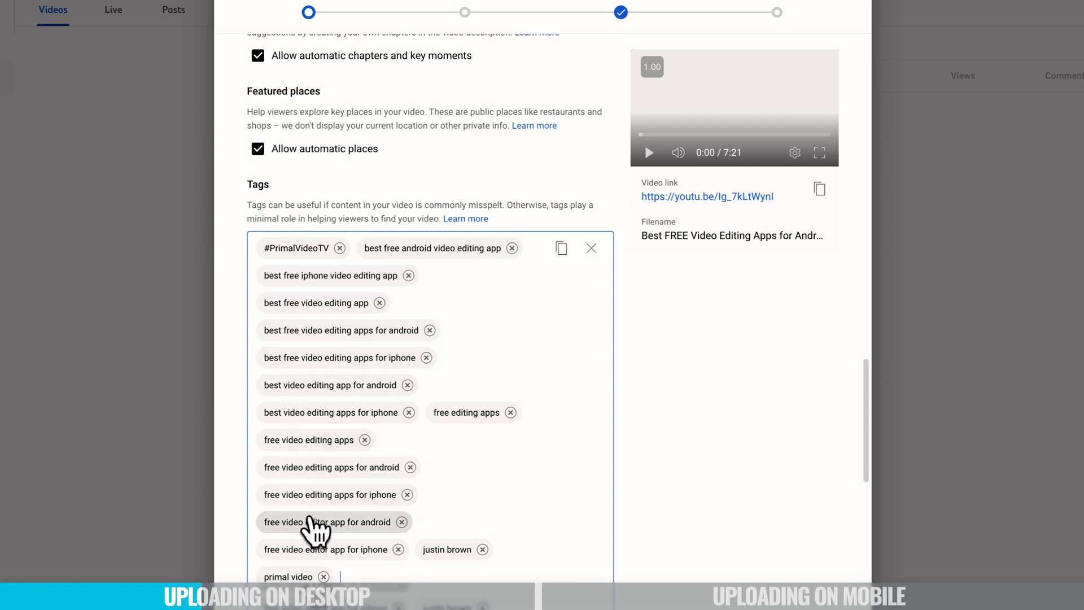
scroll(321, 508, "down", 1)
scroll(321, 506, "down", 4)
scroll(395, 395, "up", 1)
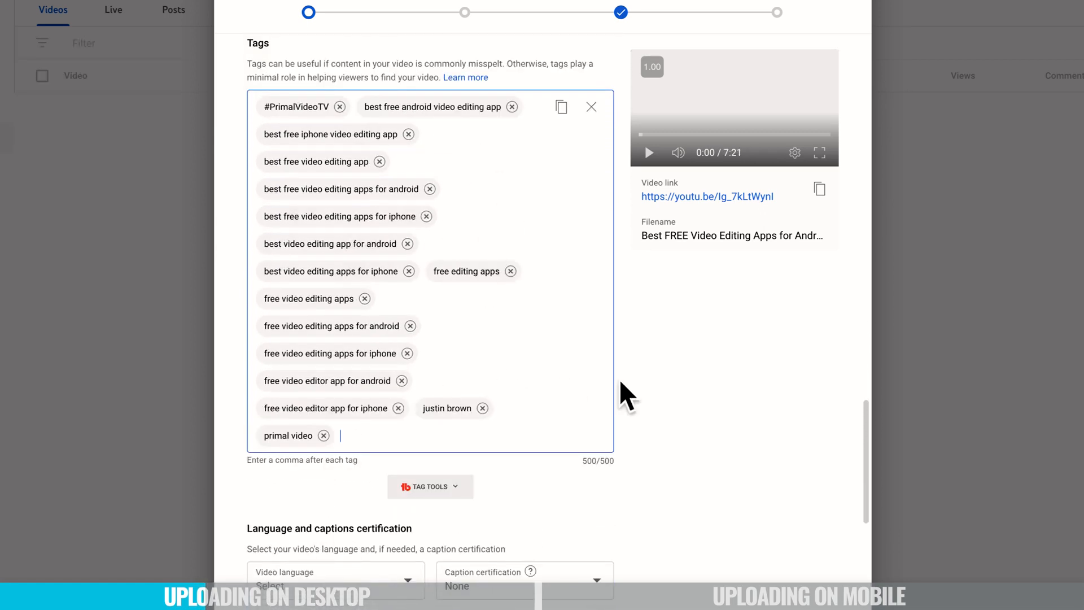
scroll(643, 401, "down", 5)
scroll(643, 402, "down", 2)
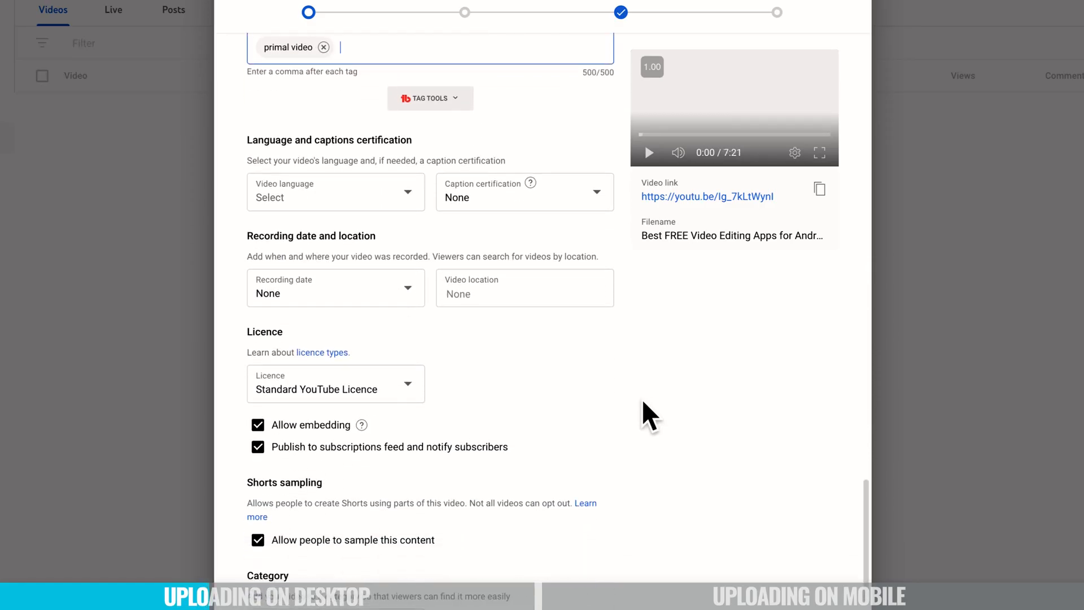
Set the video language to English.
left_click(381, 198)
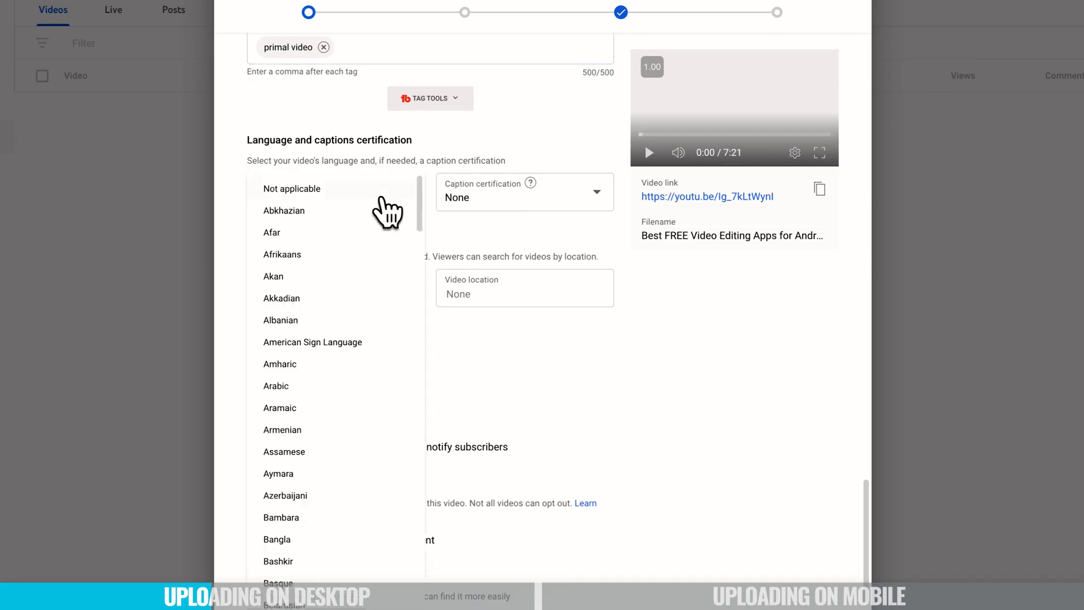
scroll(309, 522, "down", 18)
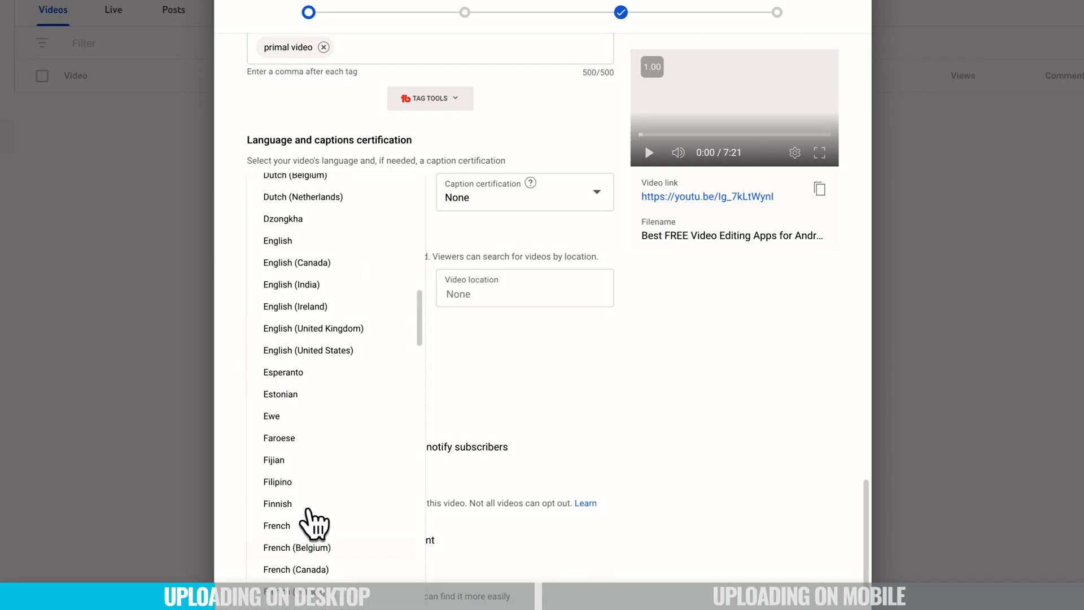
left_click(291, 241)
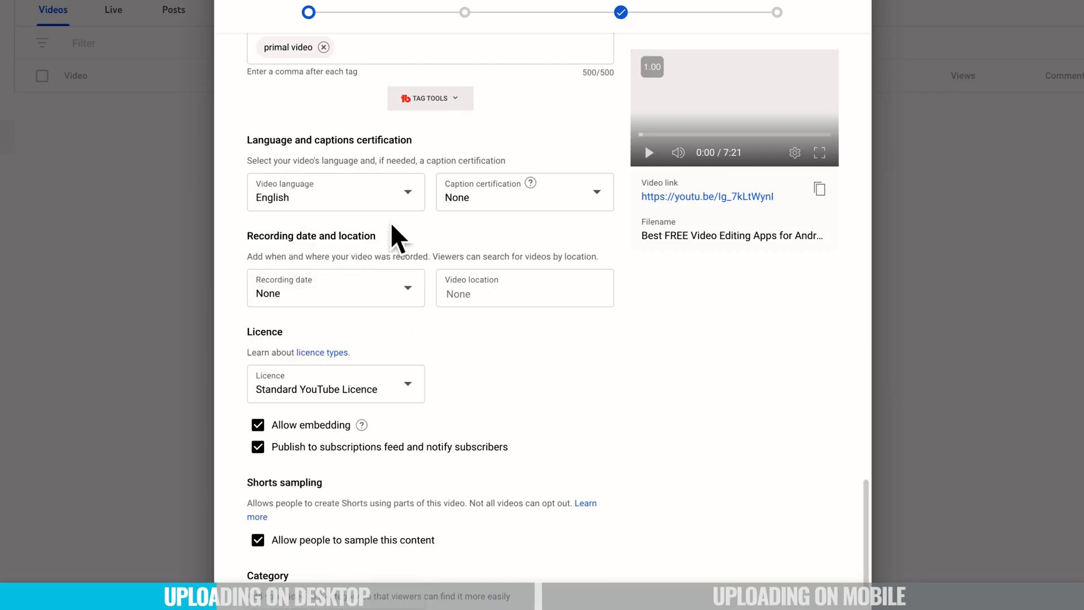
Try setting the video location to Brisbane QLD.
left_click(485, 296)
type("bris")
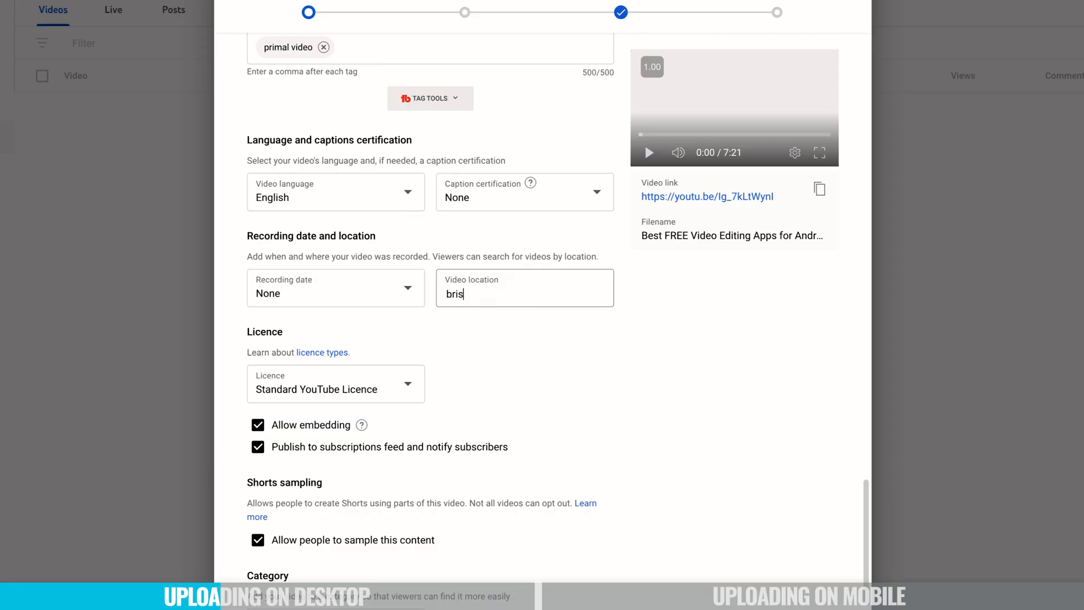
type("bane")
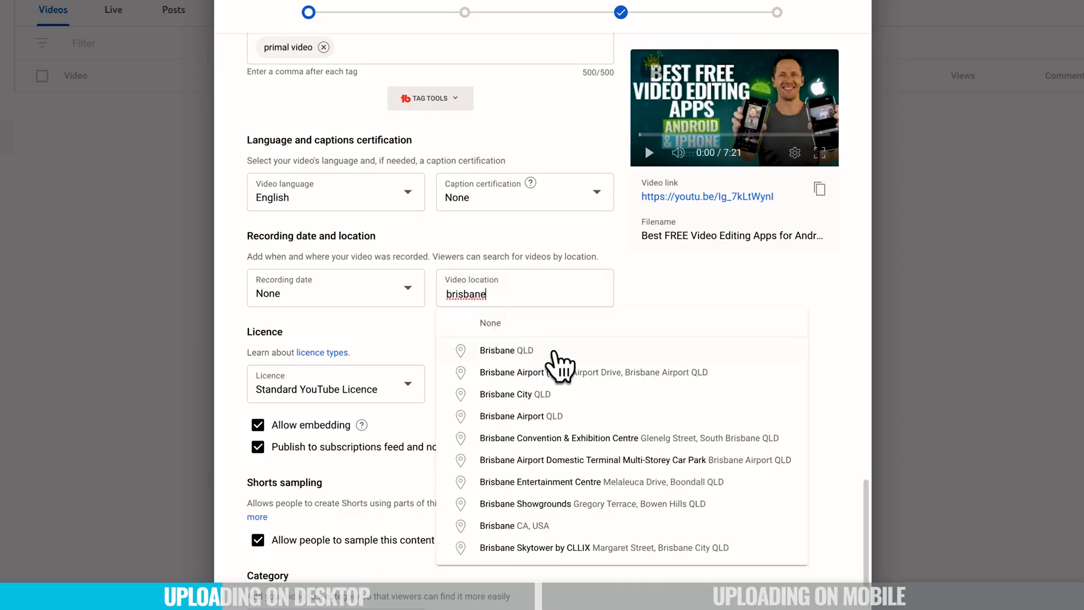
left_click(554, 350)
left_click_drag(506, 285, 439, 293)
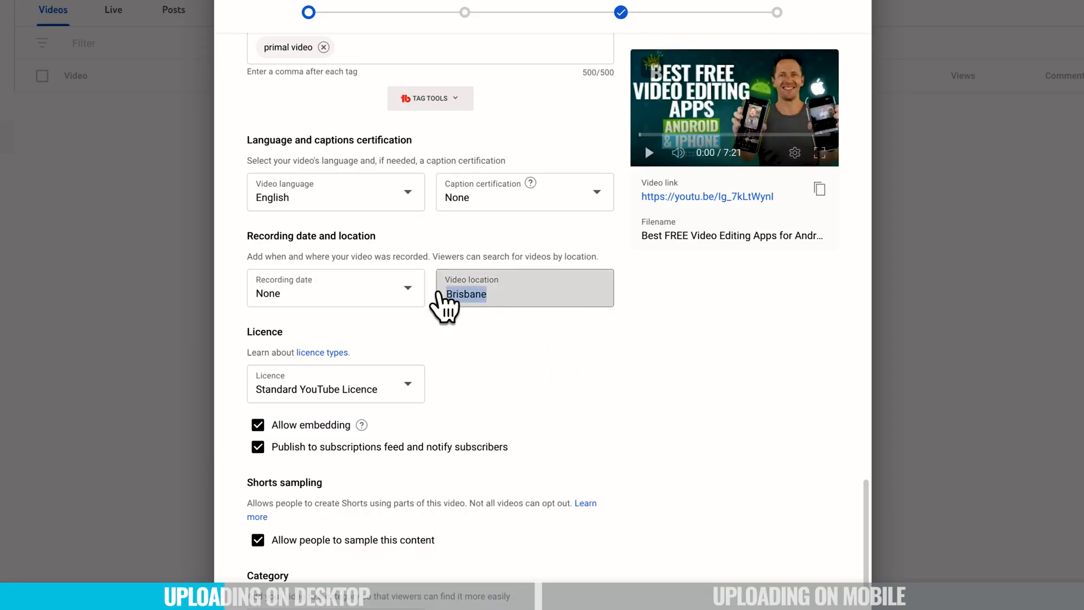
left_click(715, 391)
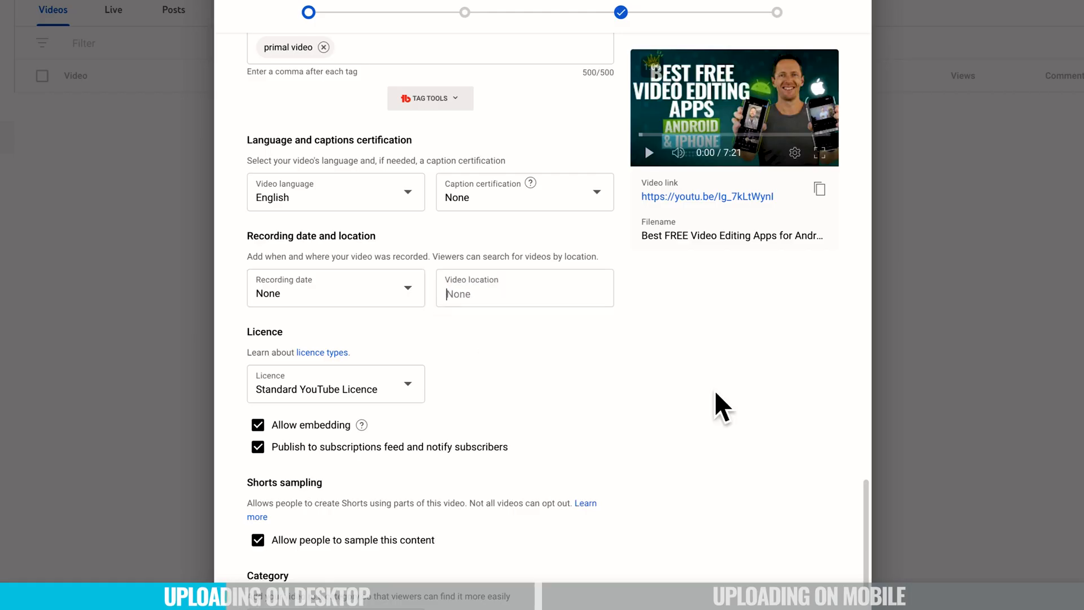
Keep the Standard YouTube Licence and set the video category to Film and animation.
left_click(415, 390)
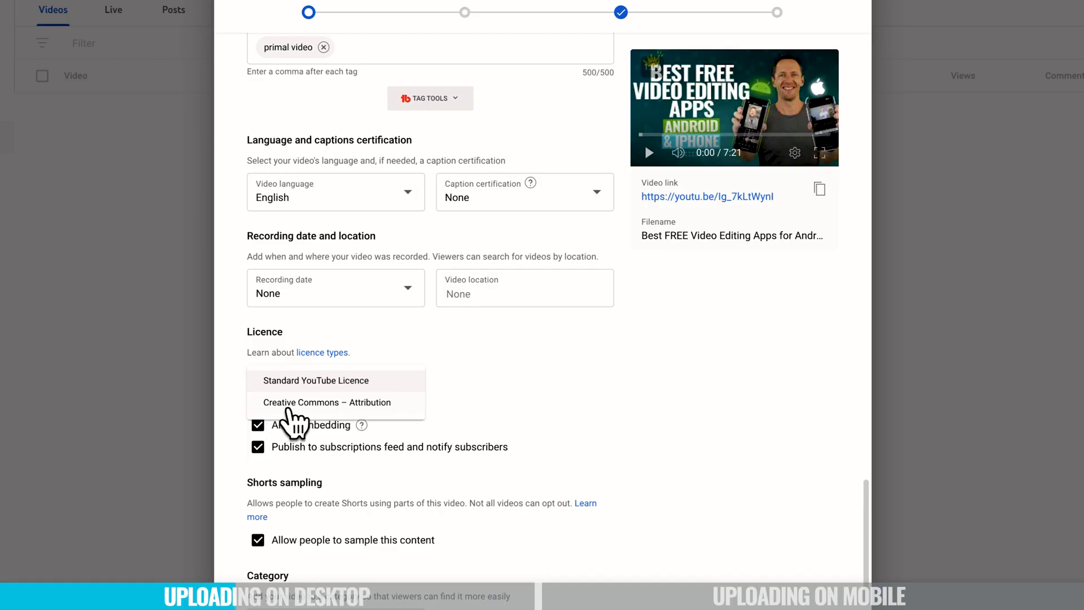
left_click(418, 379)
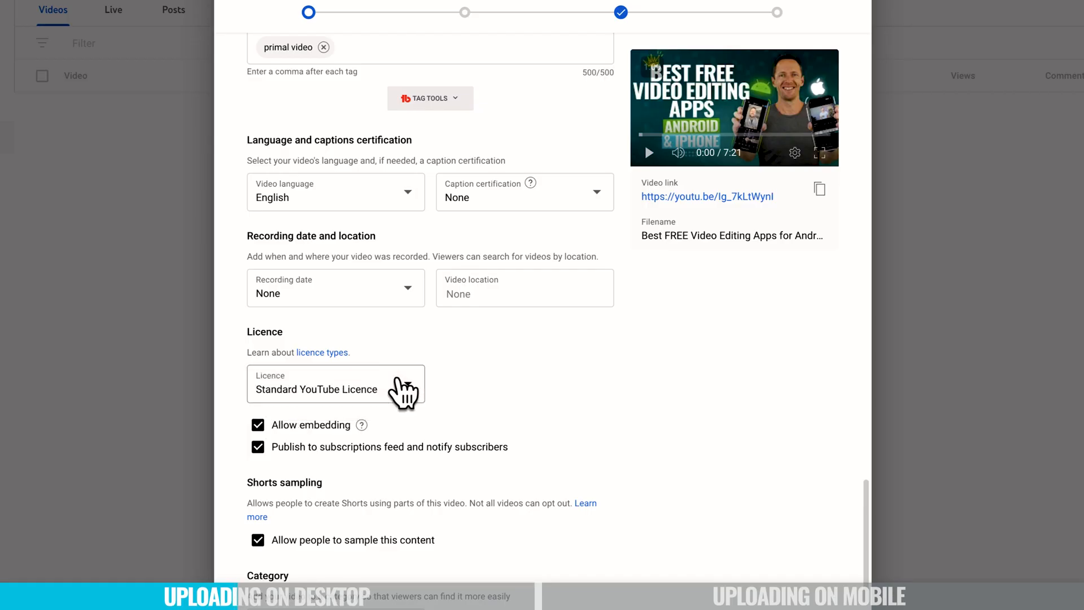
scroll(506, 371, "down", 2)
scroll(505, 372, "down", 2)
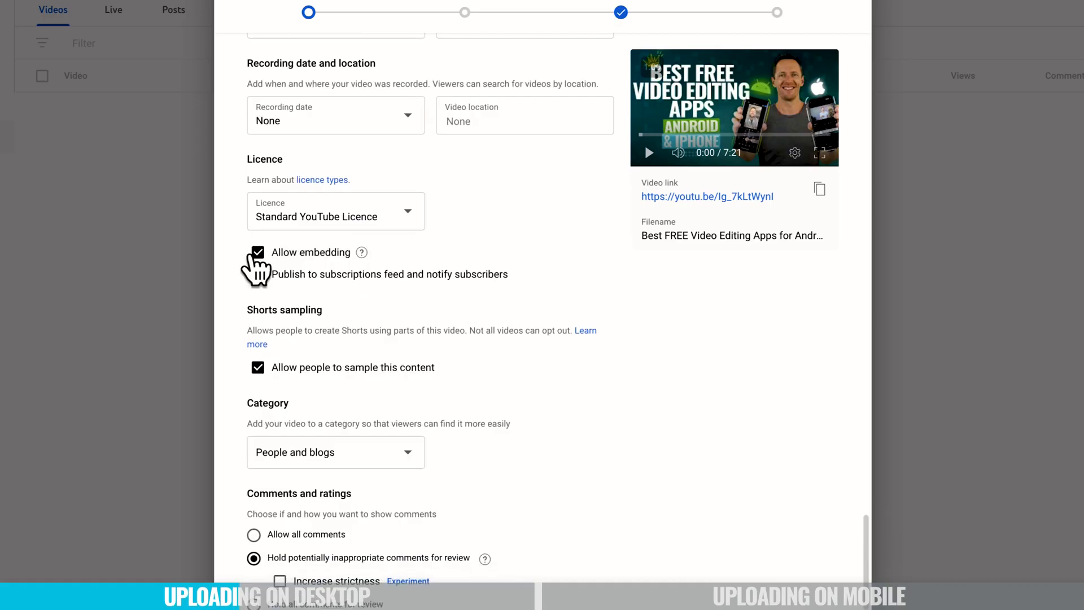
mouse_move(362, 252)
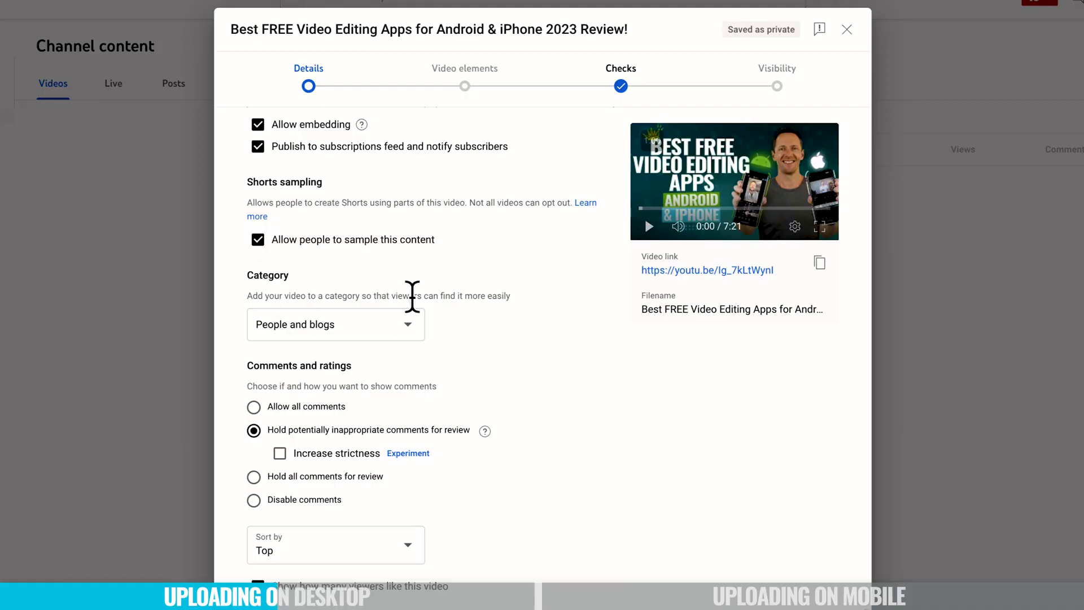
left_click(416, 337)
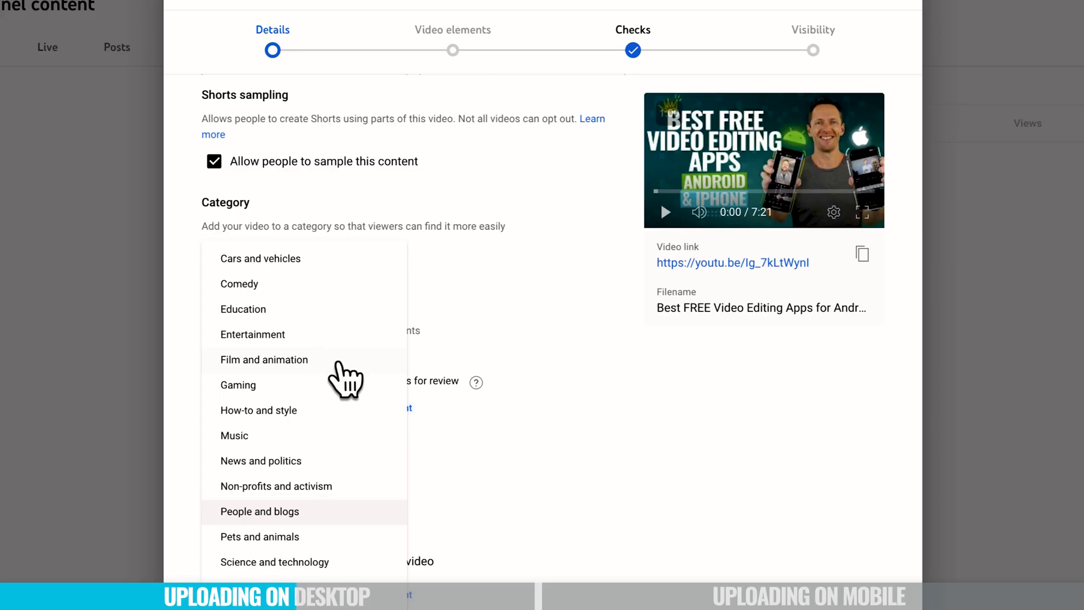
left_click(332, 362)
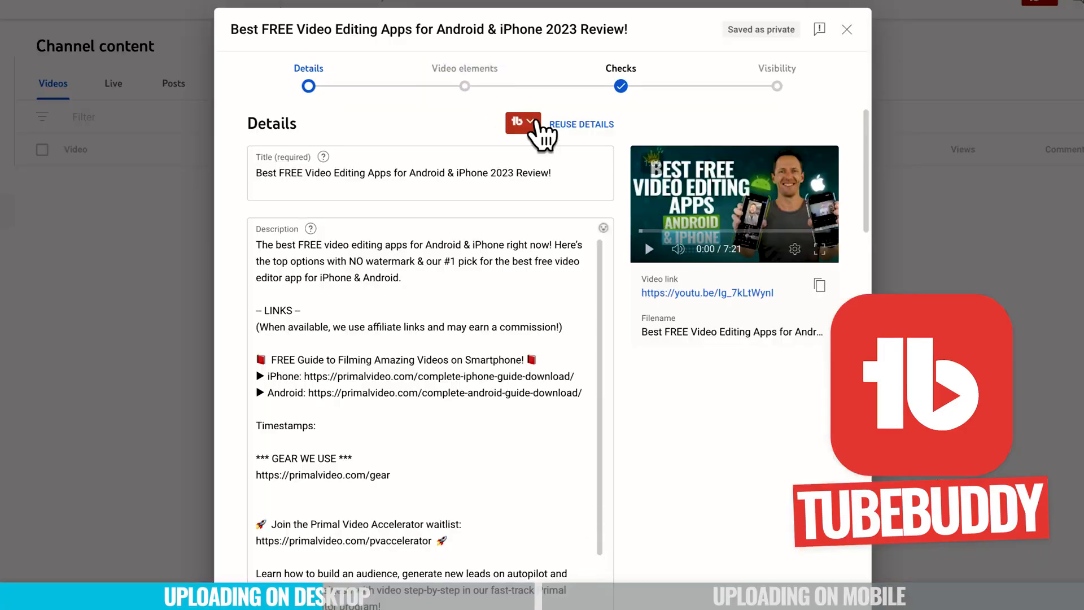
Scroll through the completed details form to review the entered information.
scroll(597, 285, "down", 6)
scroll(596, 286, "down", 15)
scroll(692, 565, "down", 2)
scroll(641, 516, "up", 1)
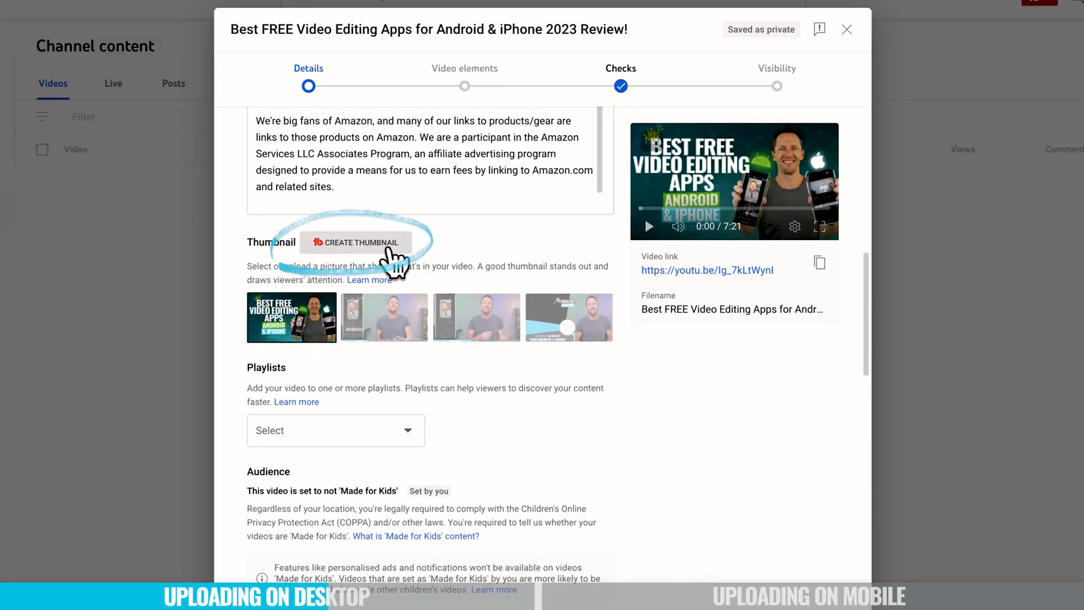
scroll(617, 508, "down", 10)
scroll(616, 505, "down", 10)
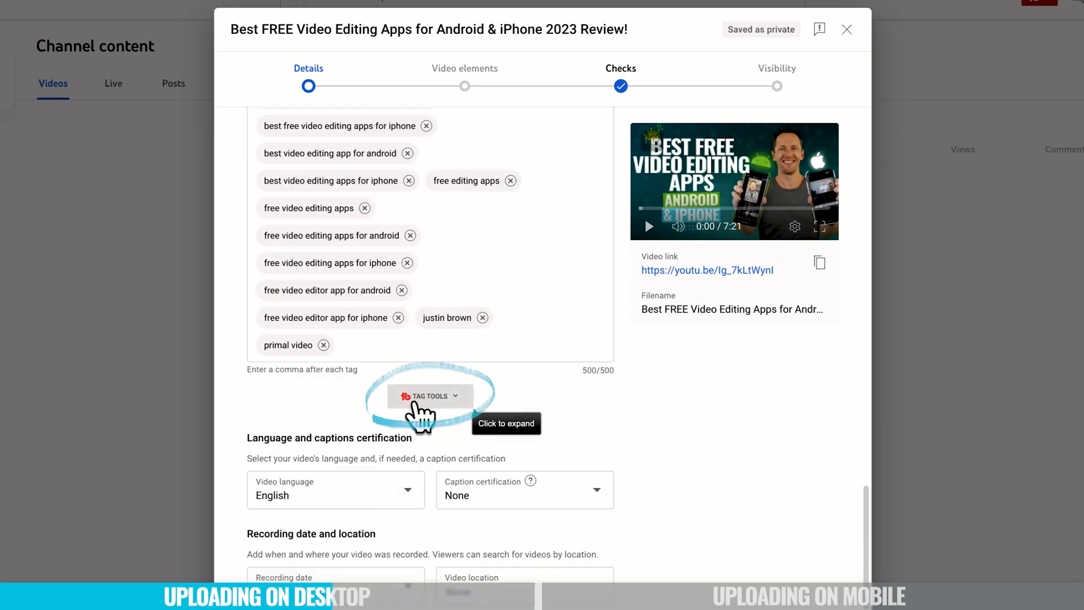
Expand TubeBuddy Tag Tools to view its recommended tags and advance to the Video elements step.
left_click(420, 398)
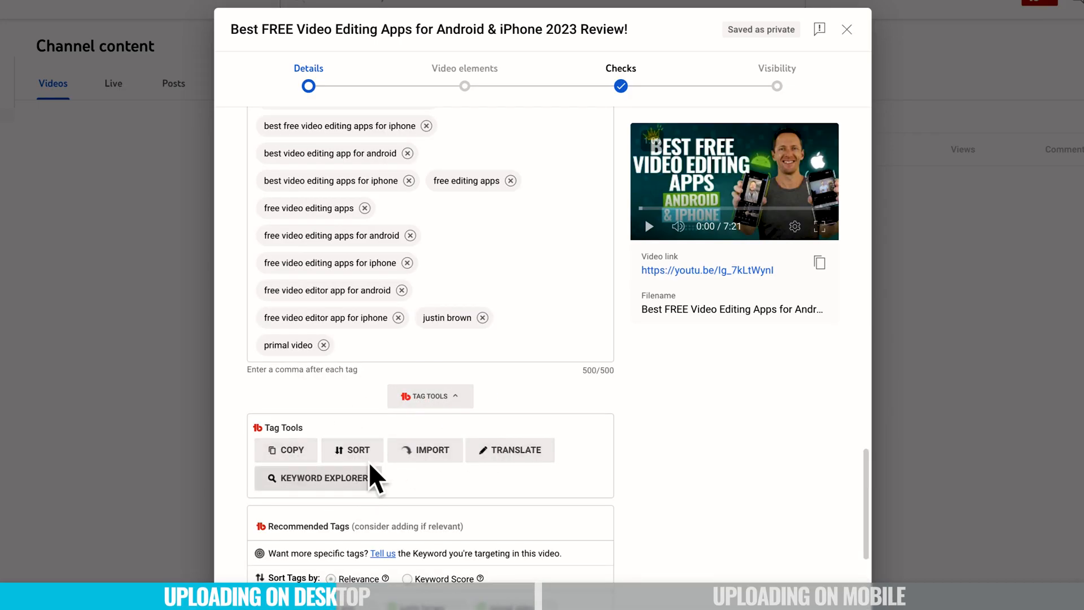
scroll(668, 601, "down", 3)
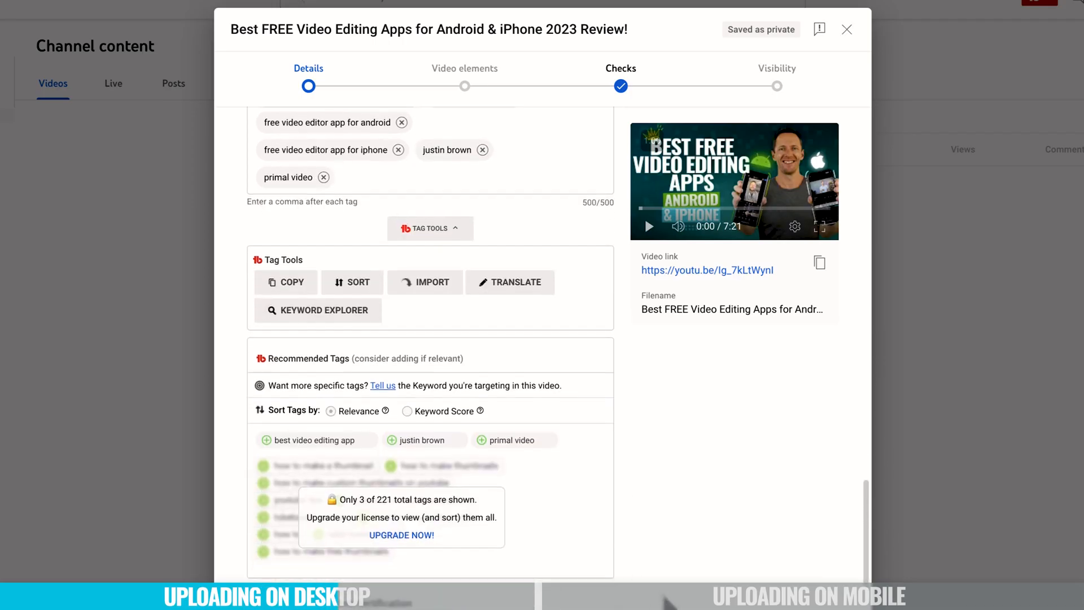
scroll(668, 602, "down", 3)
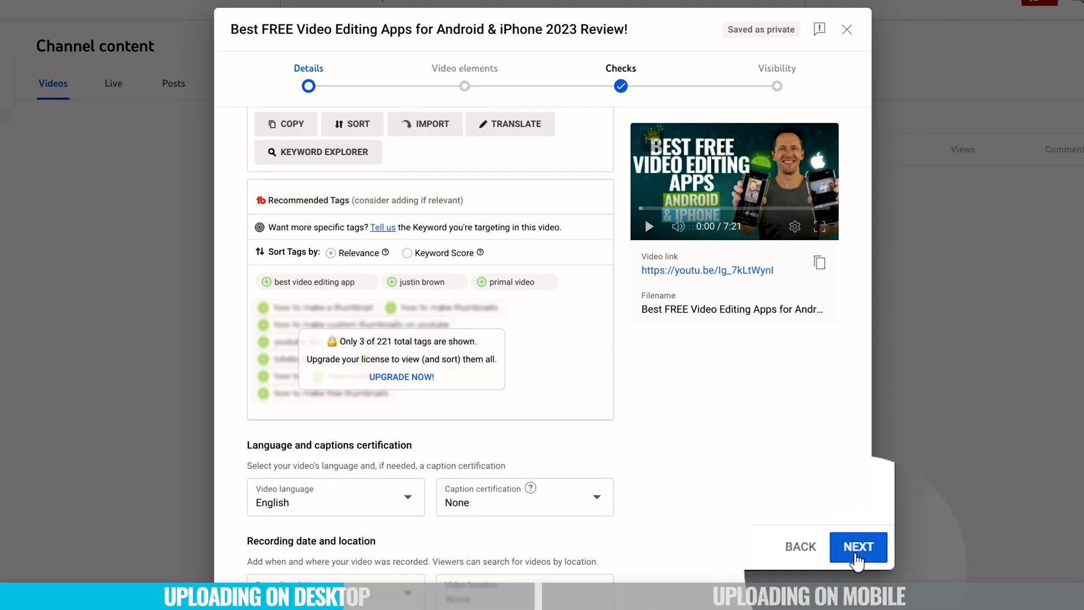
left_click(857, 548)
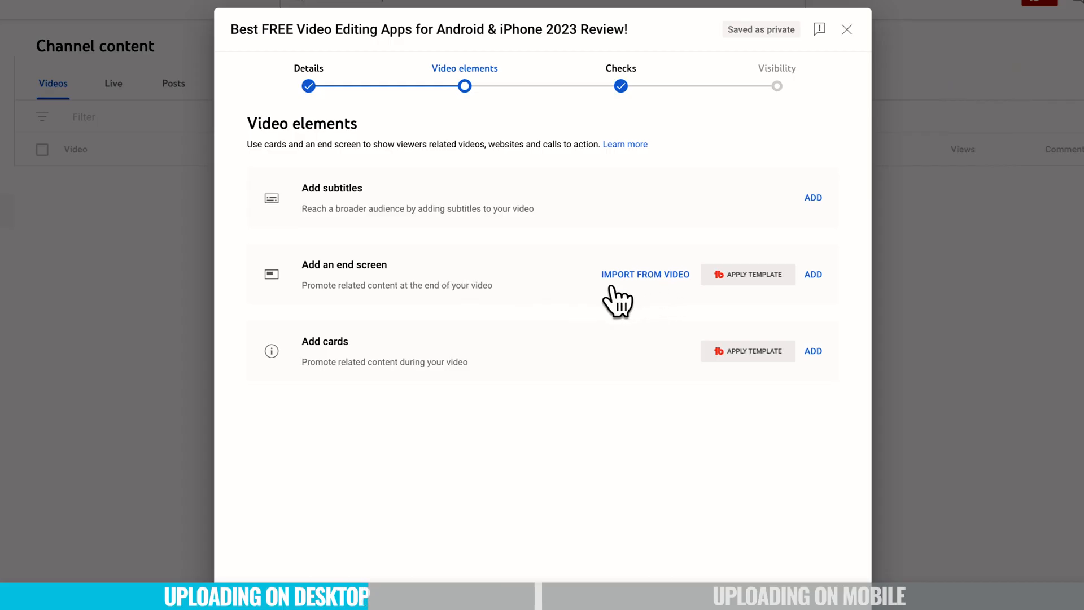
Add an end screen to the video using the 1 video, 1 playlist, 1 subscribe template.
left_click(647, 276)
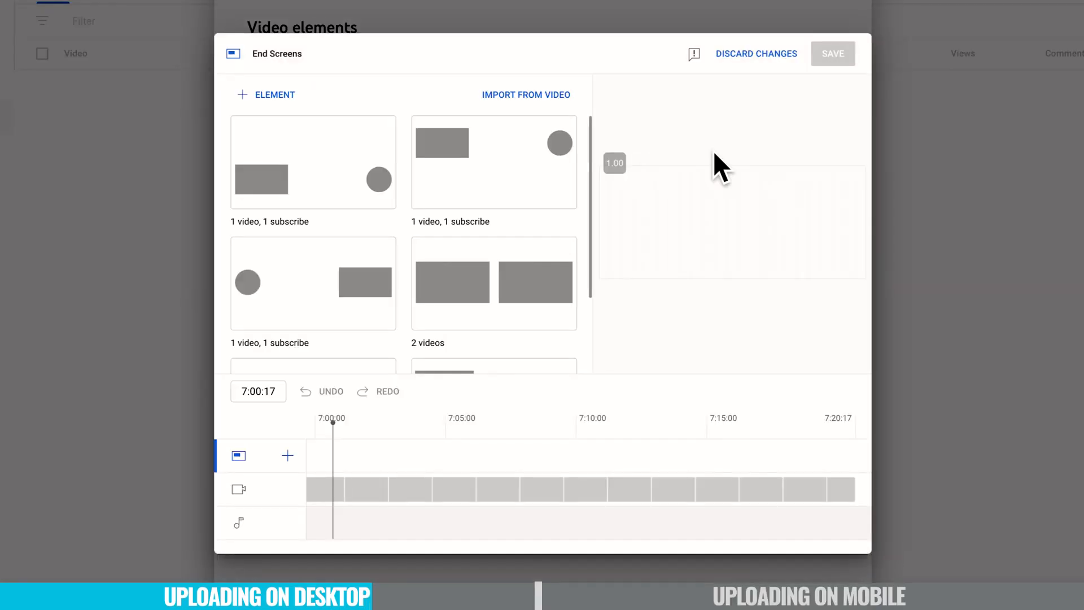
left_click(765, 54)
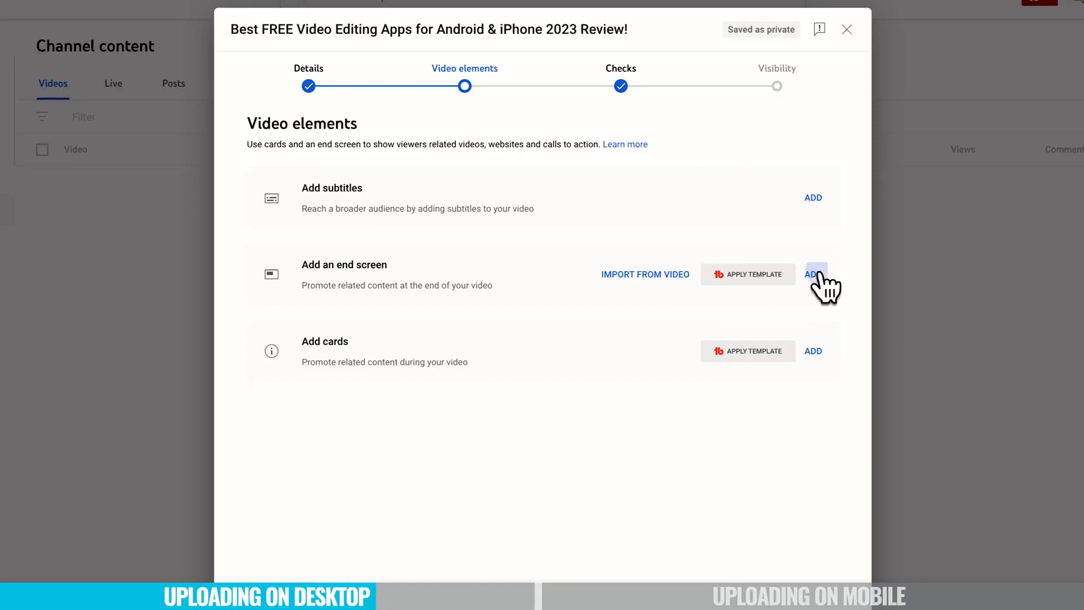
left_click(816, 275)
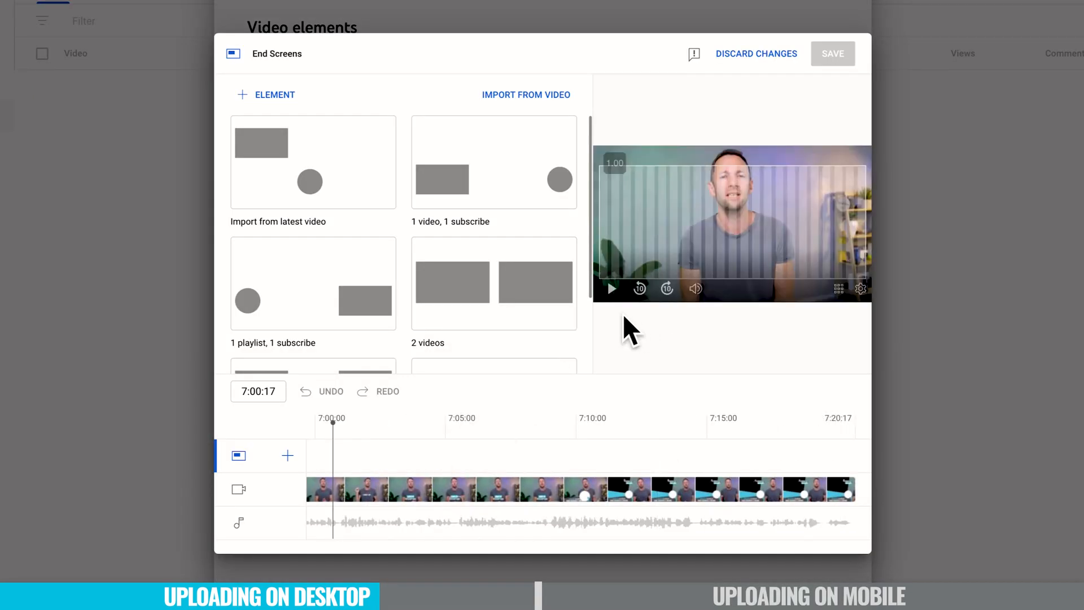
left_click(610, 290)
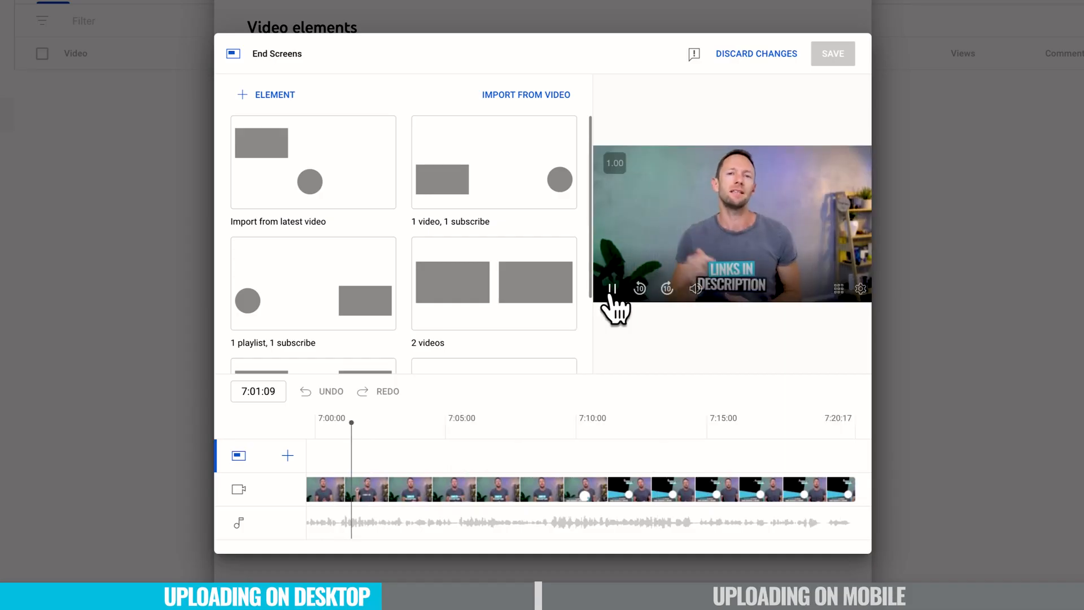
left_click(611, 290)
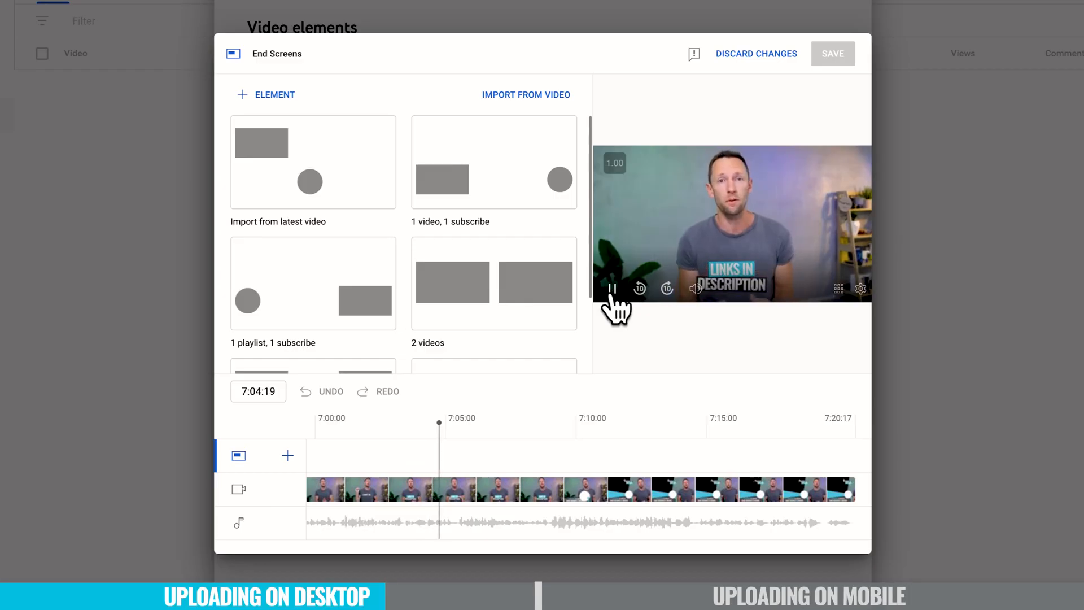
left_click(612, 289)
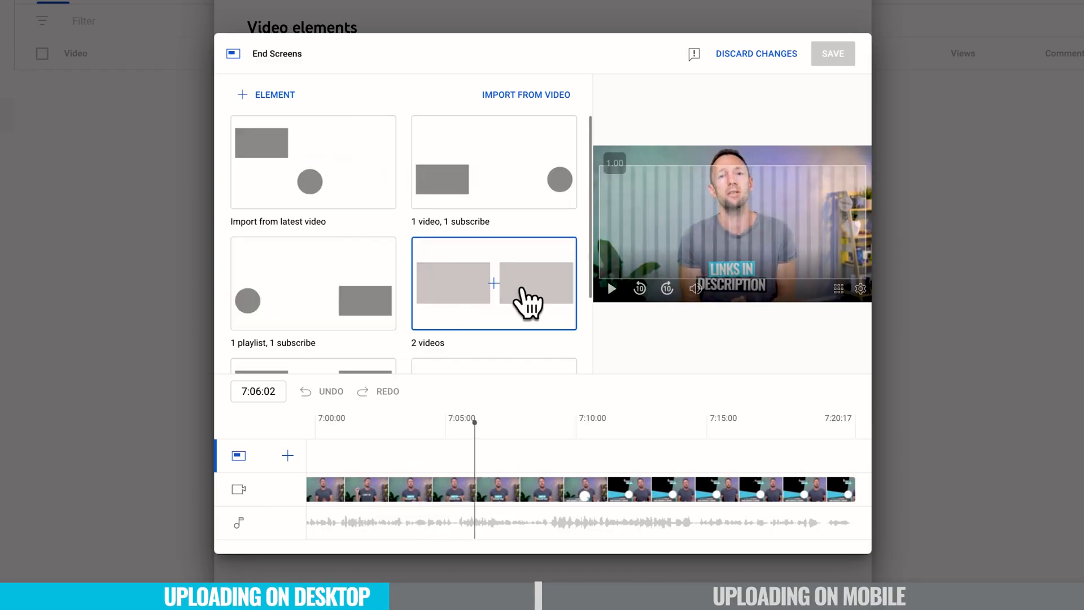
scroll(521, 294, "down", 2)
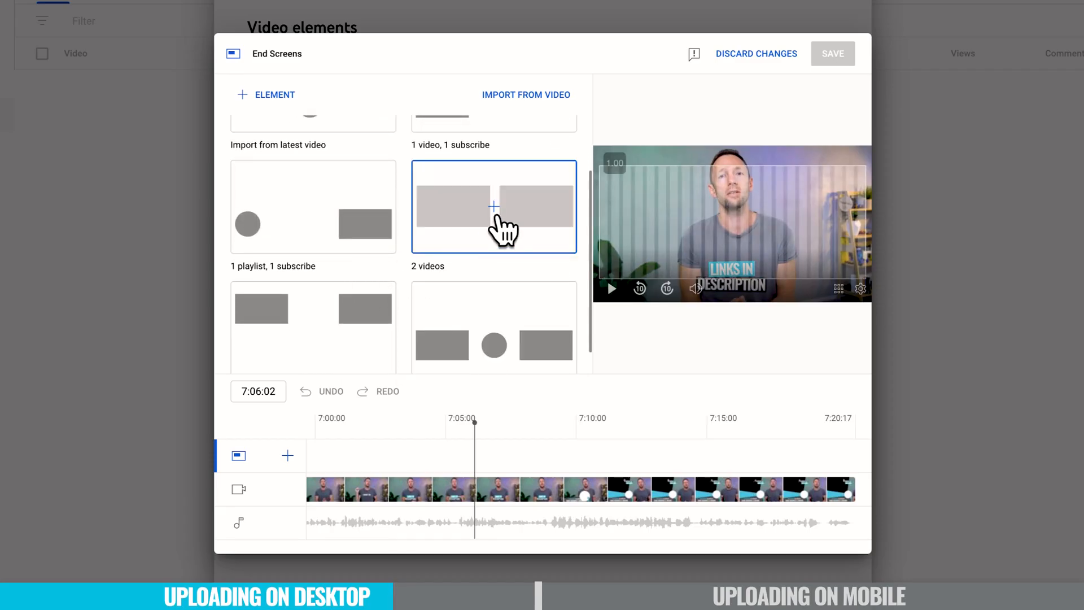
scroll(495, 217, "up", 2)
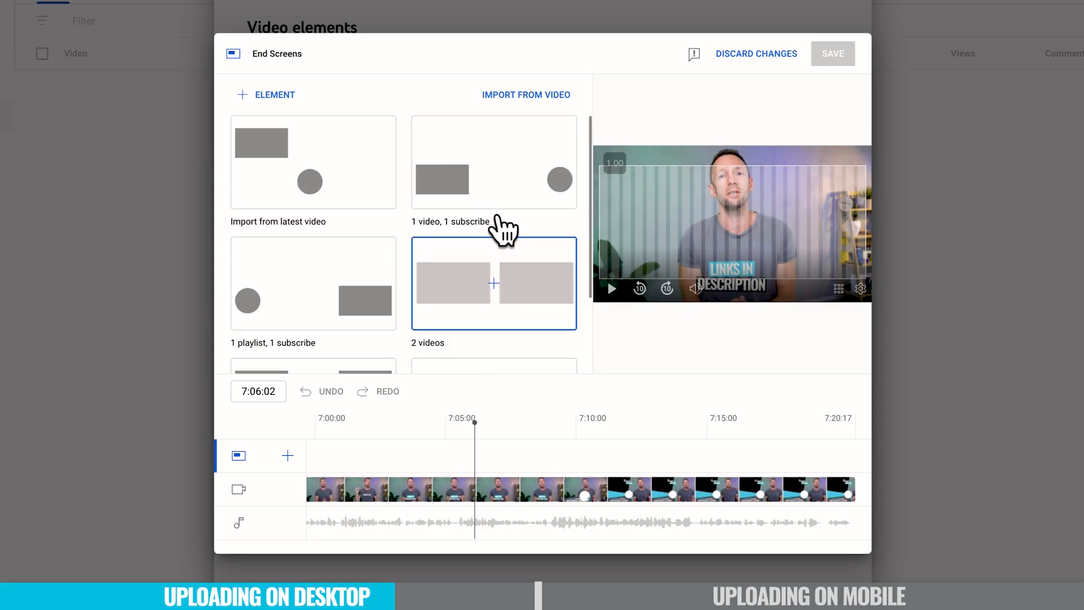
scroll(496, 217, "down", 2)
scroll(502, 230, "down", 1)
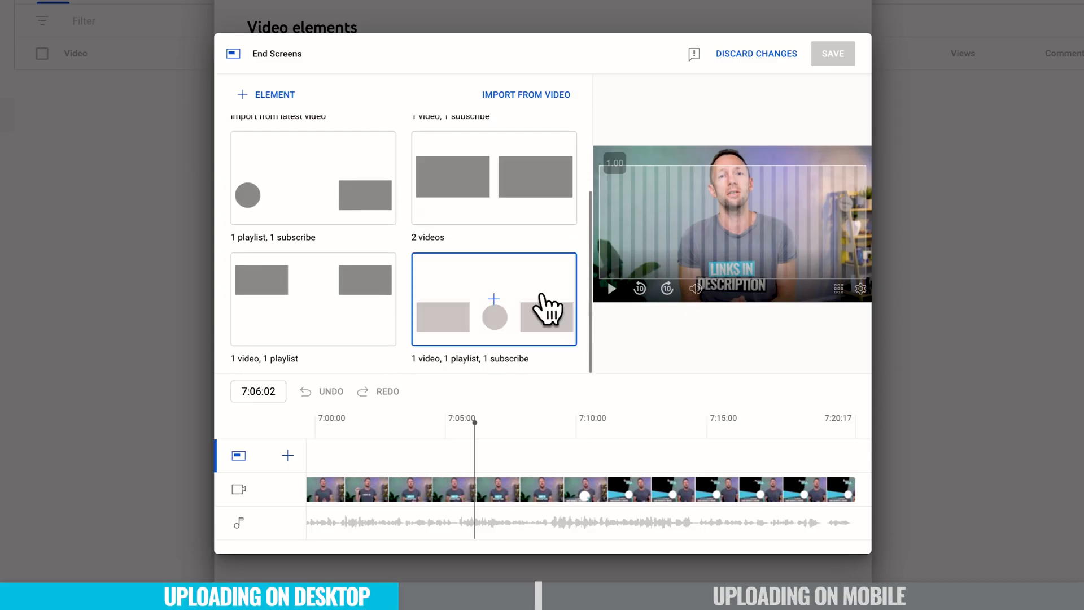
left_click(489, 316)
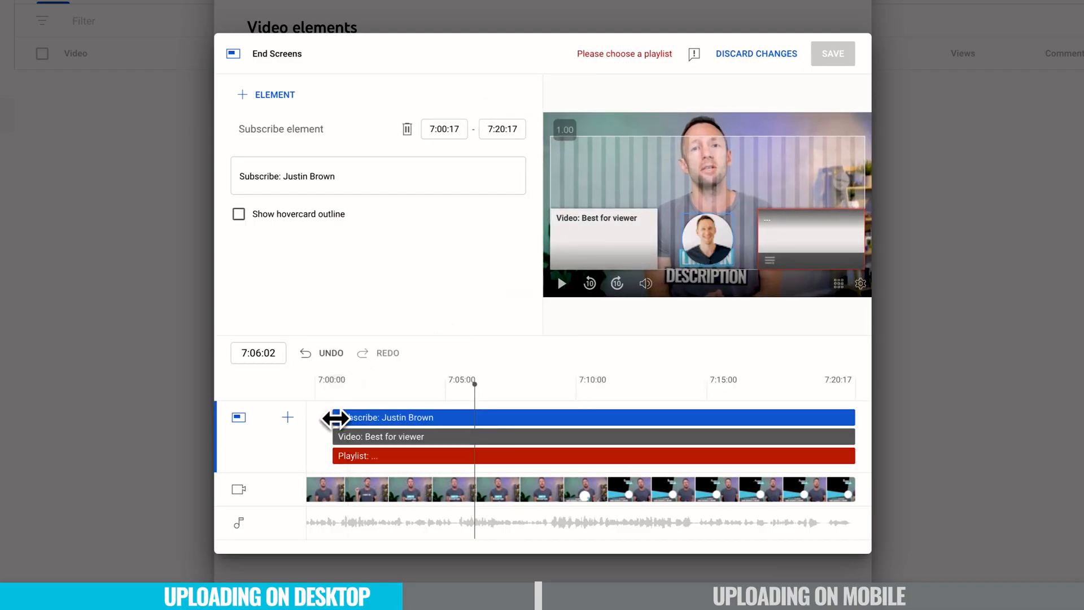
Move the subscribe, video and playlist end-screen elements to start at 7:11:04 on the timeline.
left_click_drag(335, 418, 612, 452)
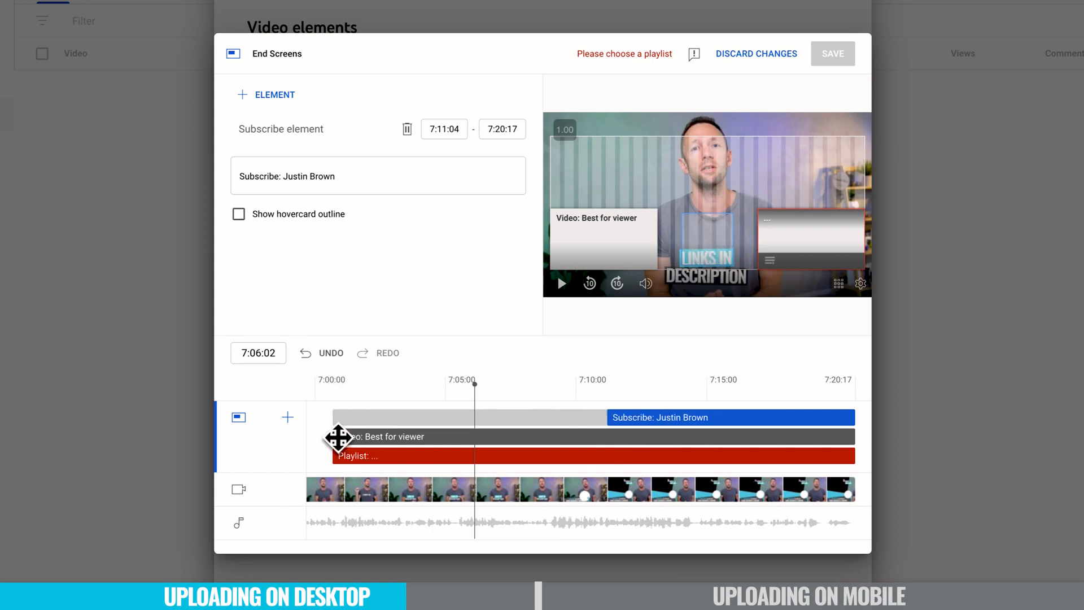
left_click_drag(331, 435, 591, 435)
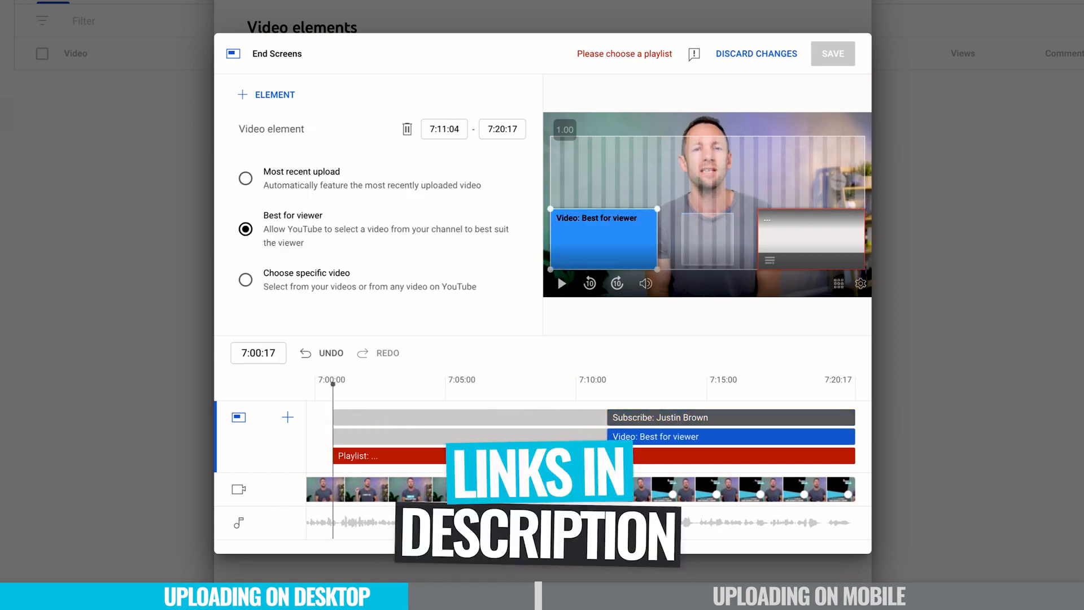
left_click_drag(336, 457, 605, 471)
Reposition the video, playlist and subscribe elements within the end-screen preview frame and set the playlist element to Random.
left_click_drag(612, 240, 606, 169)
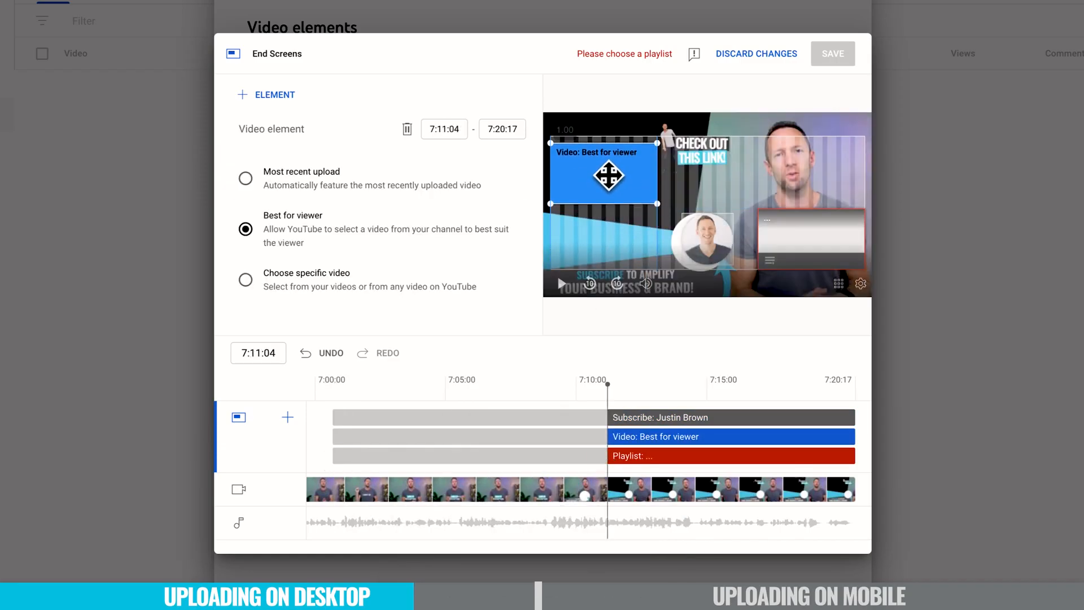
left_click_drag(791, 241, 583, 240)
left_click_drag(604, 387, 634, 415)
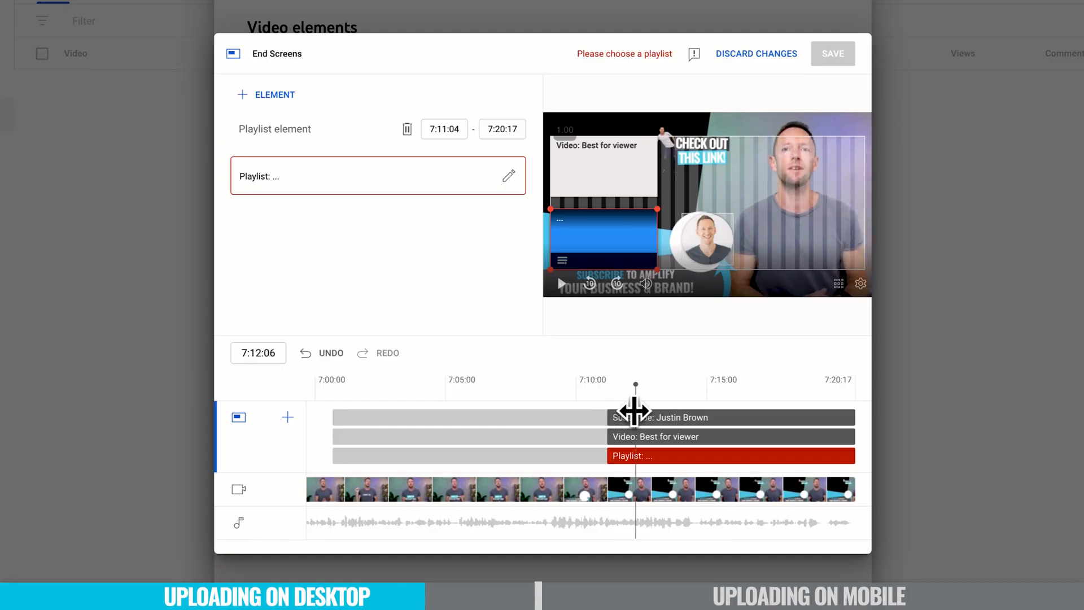
left_click(700, 240)
mouse_move(708, 244)
left_mouse_down()
mouse_move(731, 239)
mouse_move(705, 244)
left_mouse_up()
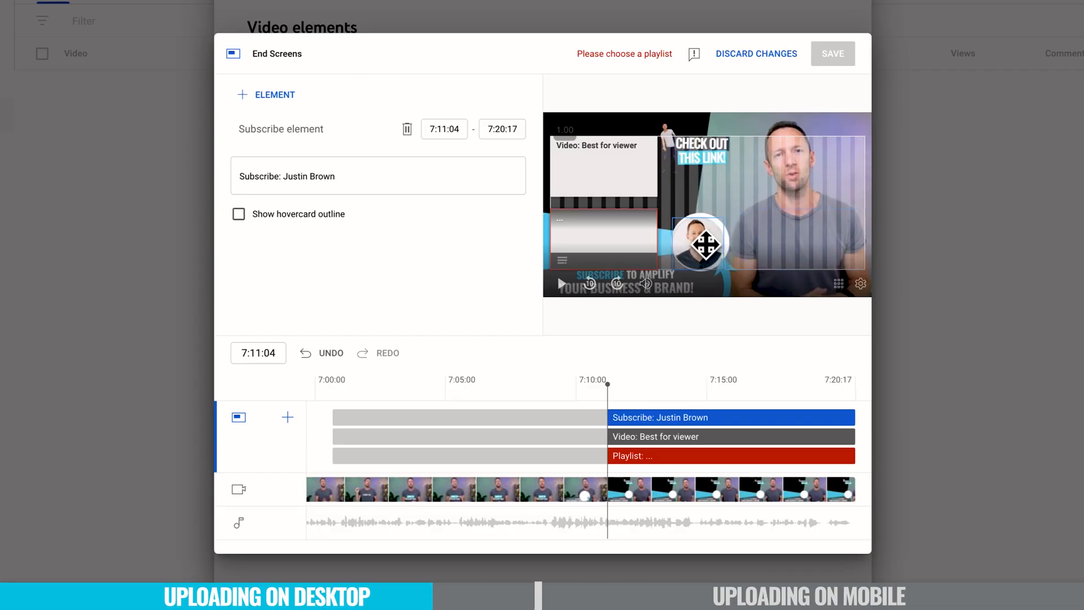
left_click_drag(705, 244, 708, 242)
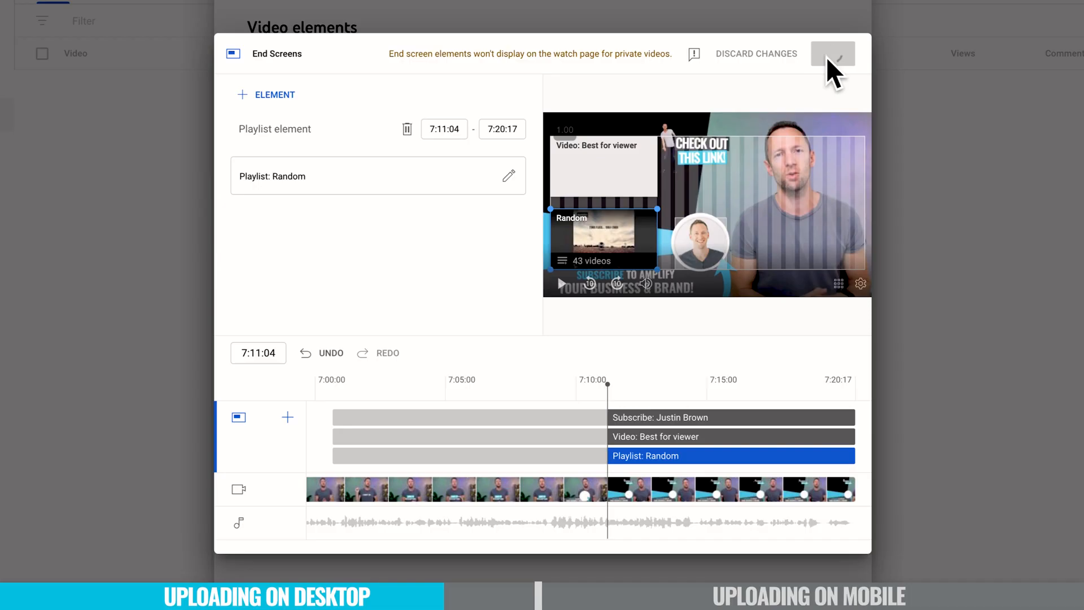
Save the end screen and advance past the Checks step to Visibility.
left_click(826, 56)
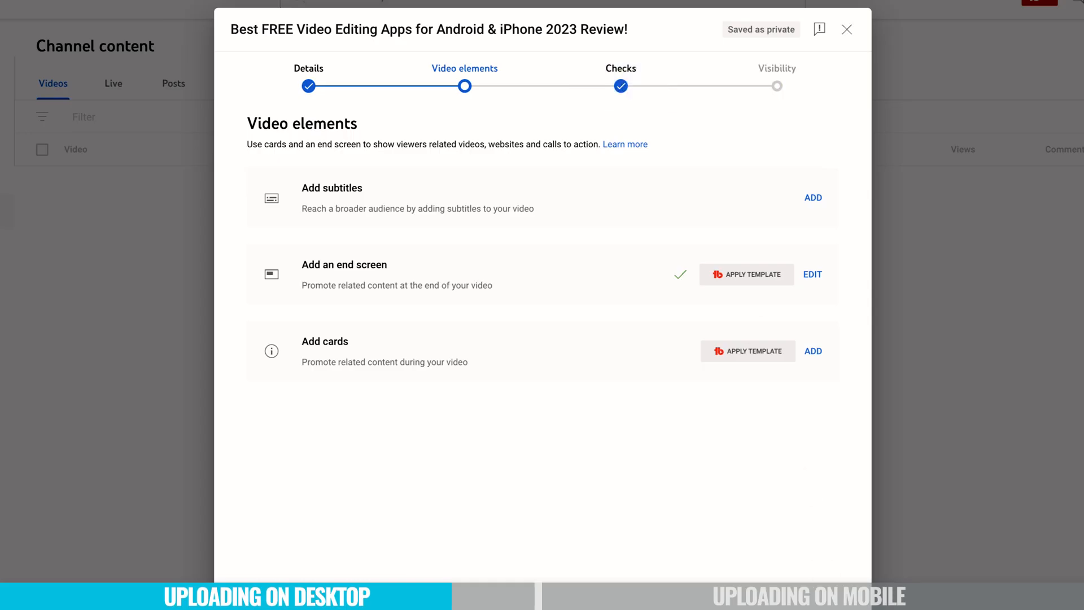
left_click(836, 607)
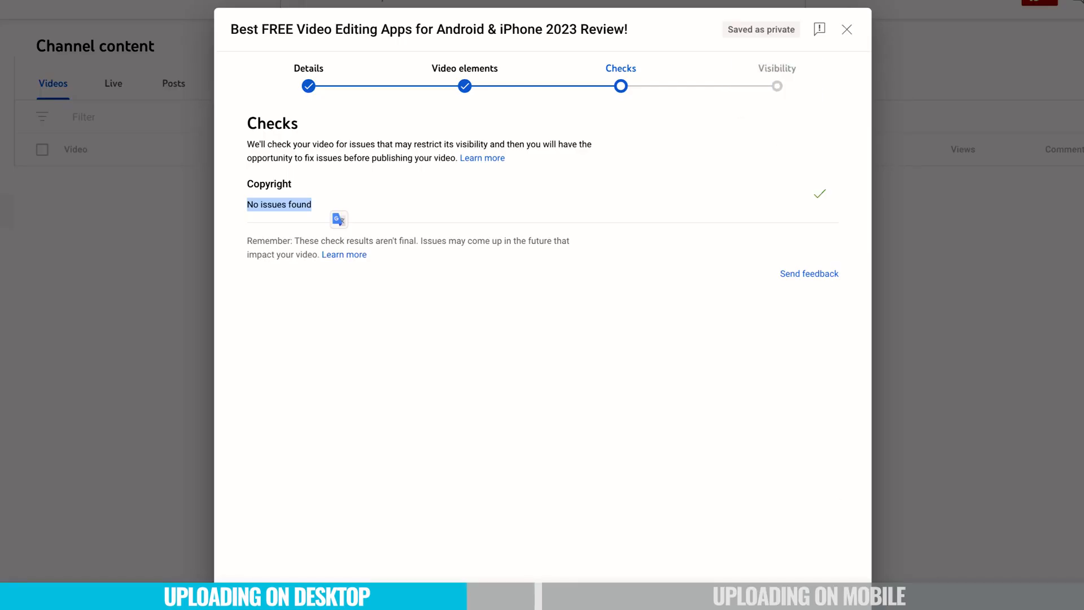
left_click(855, 550)
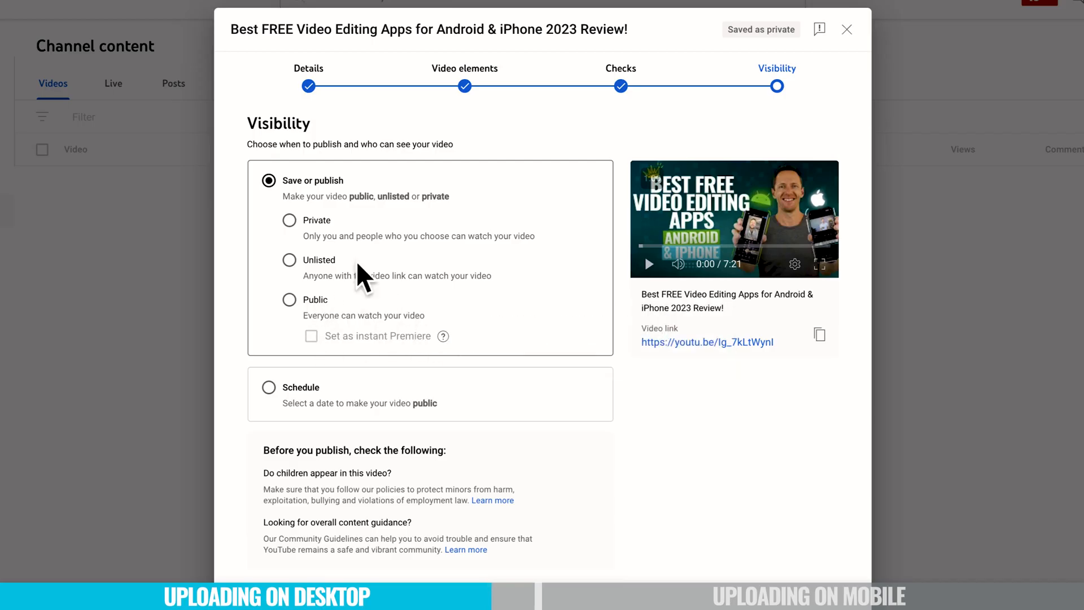
Compare the Private, Public and Schedule visibility options, then save the video as Private.
left_click(289, 220)
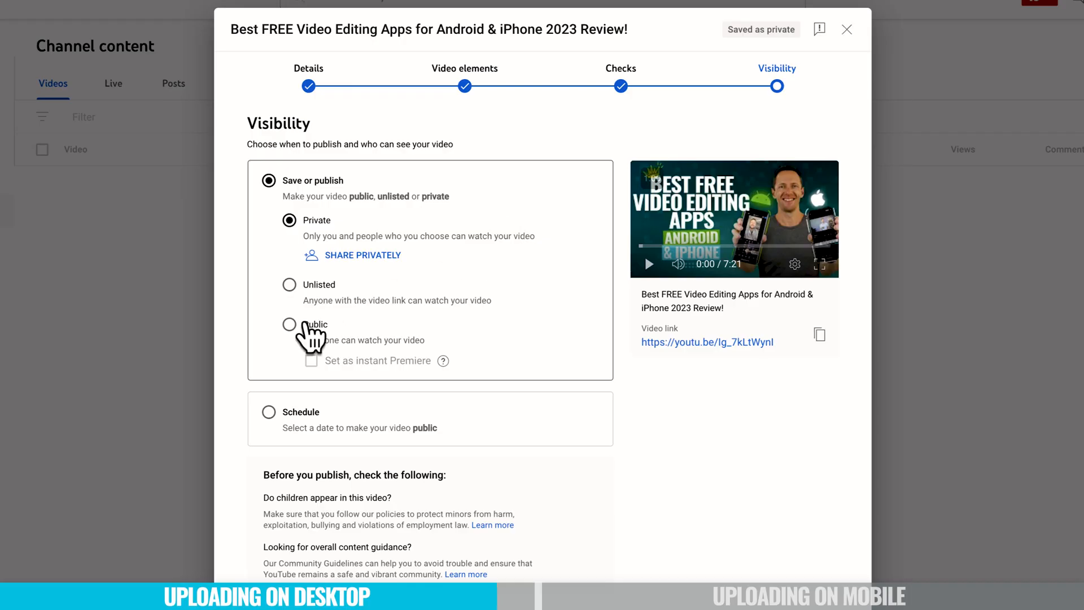
left_click(308, 324)
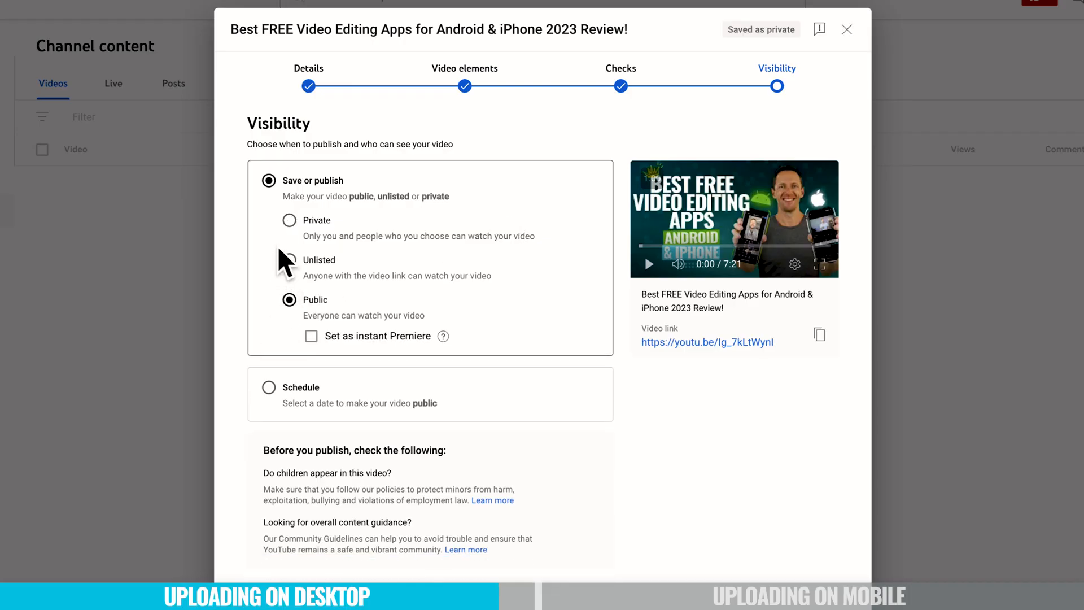
left_click(289, 220)
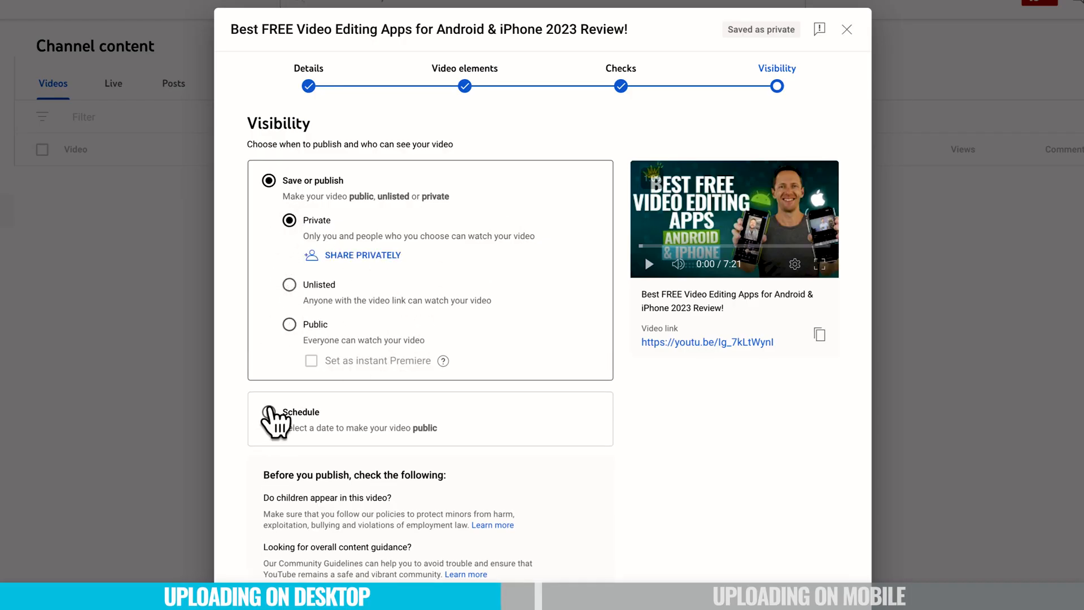
left_click(268, 412)
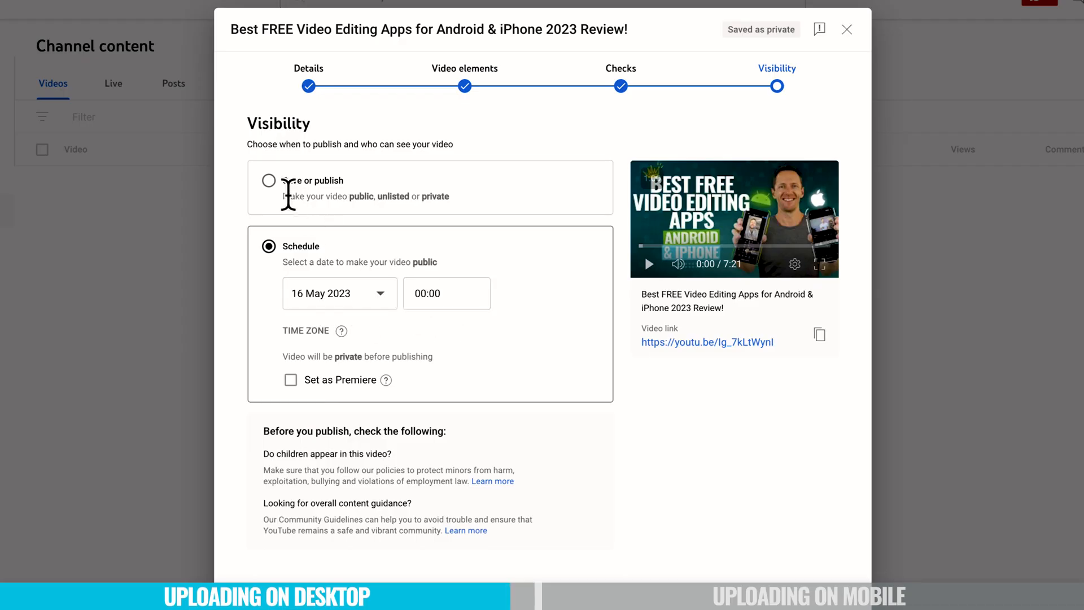
left_click(269, 181)
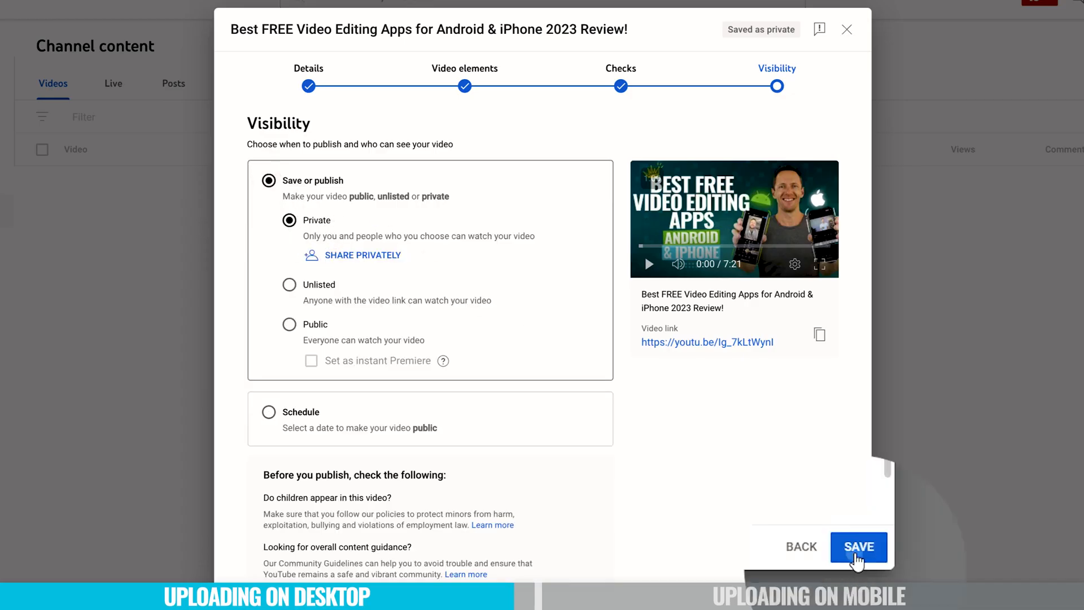
left_click(857, 559)
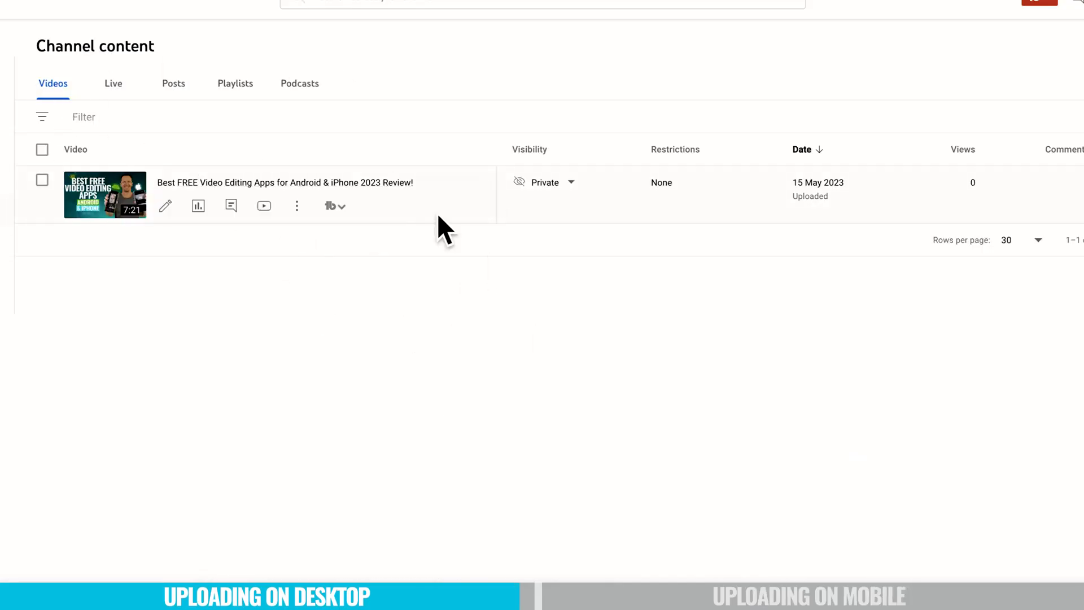
Open the uploaded video's visibility options in Channel content and select Public.
mouse_move(565, 187)
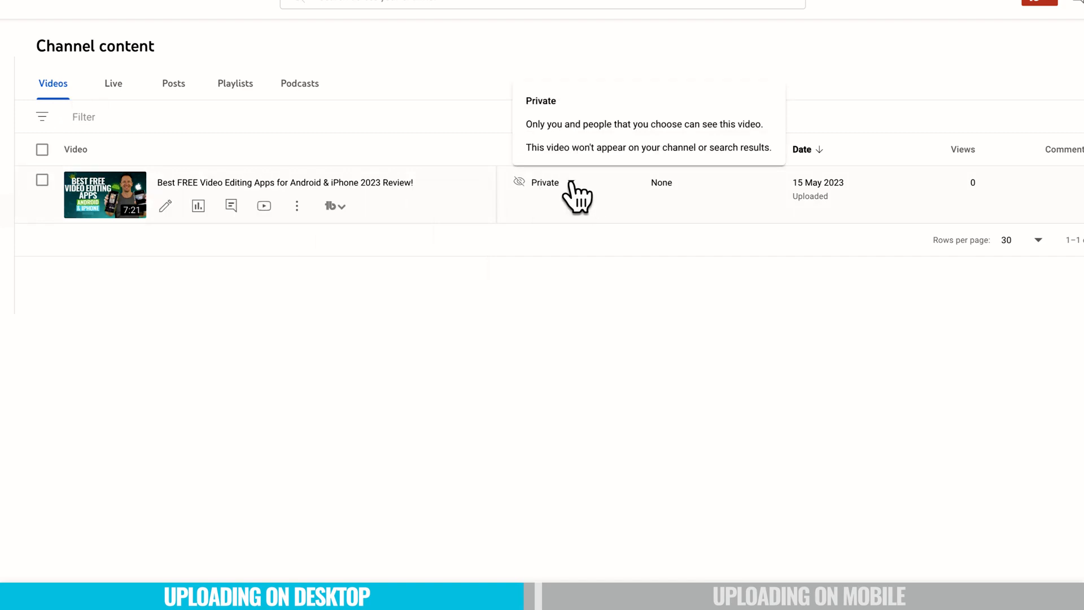
left_click(572, 182)
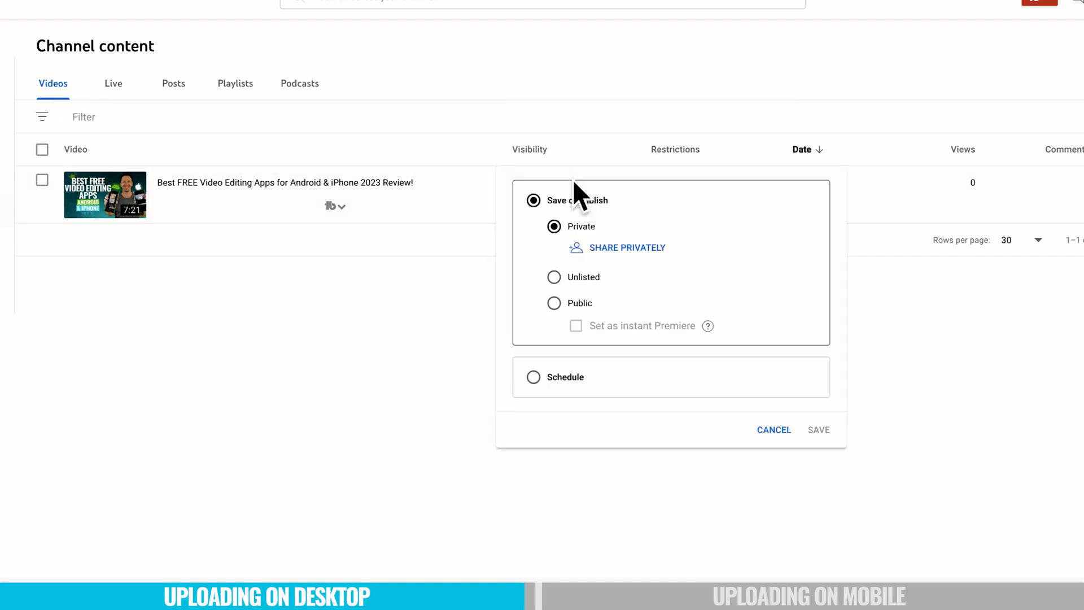
left_click(553, 303)
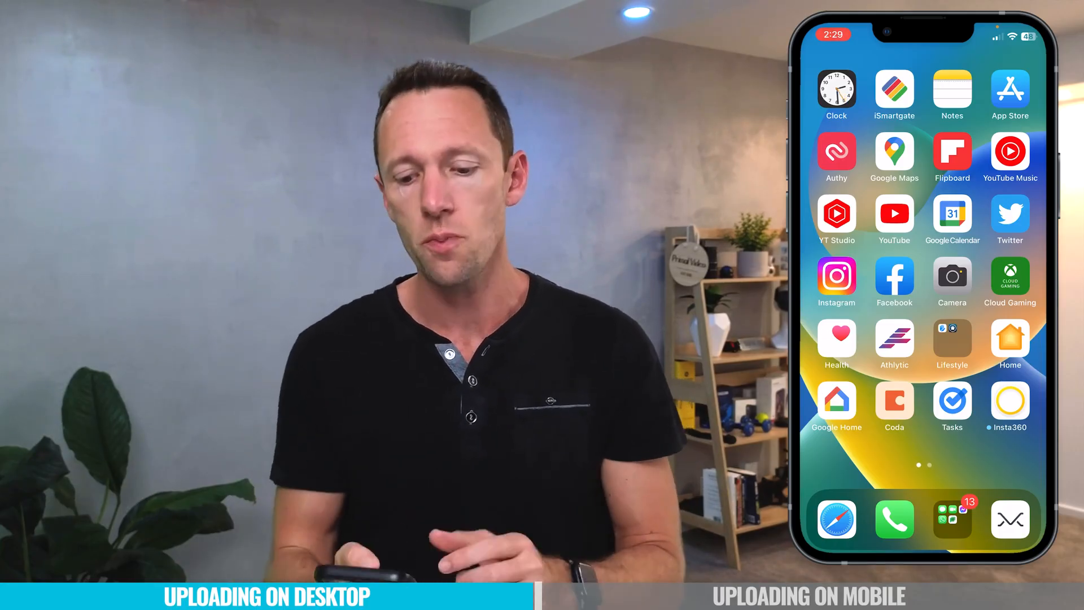
Open the YouTube app on the phone and view the account menu before closing it.
left_click(894, 214)
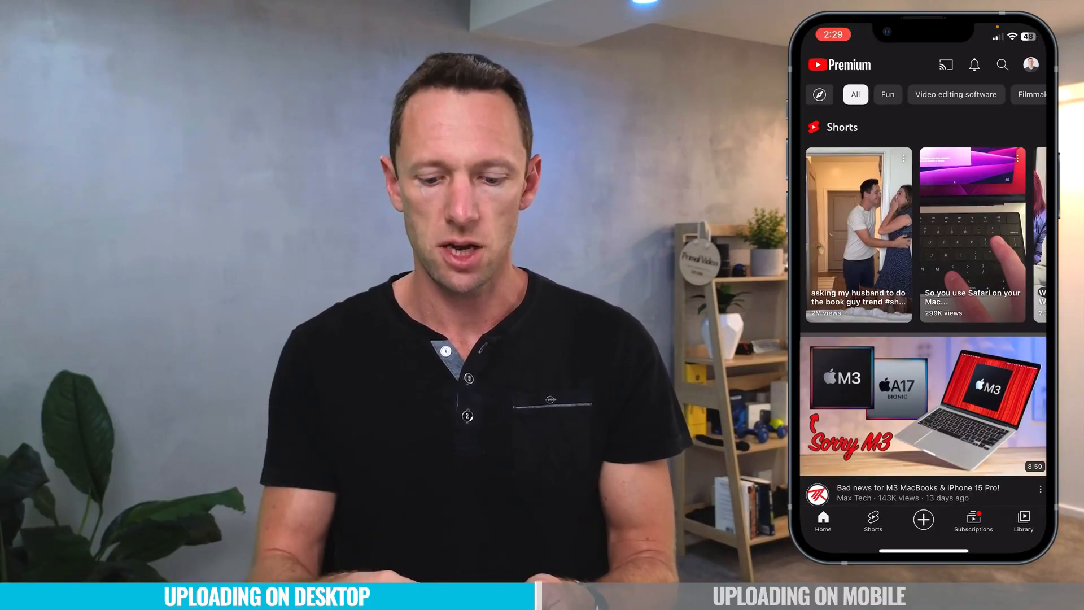
left_click(1031, 65)
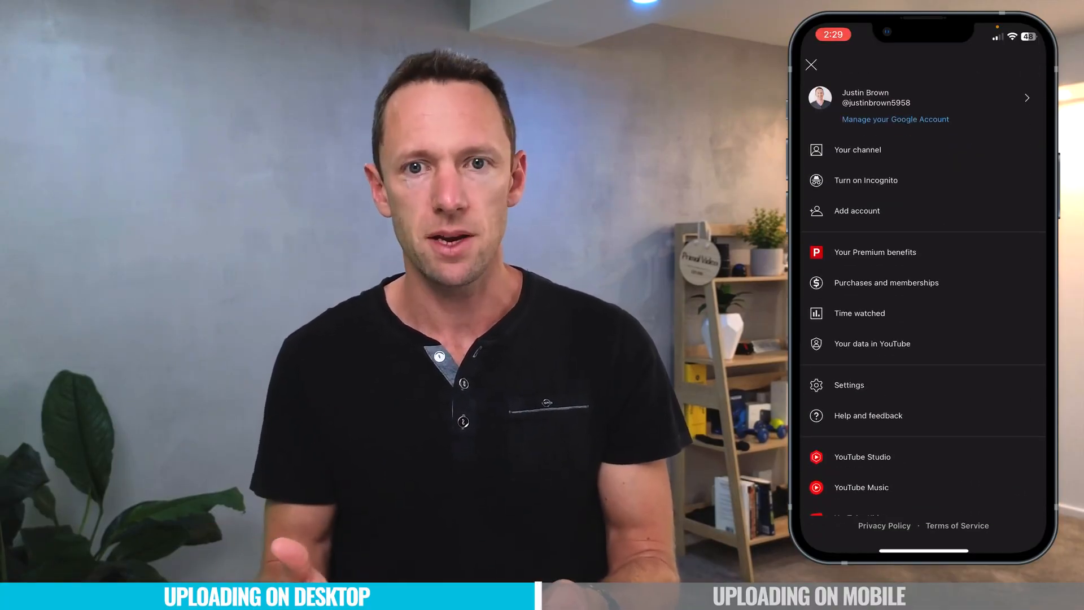
left_click(811, 65)
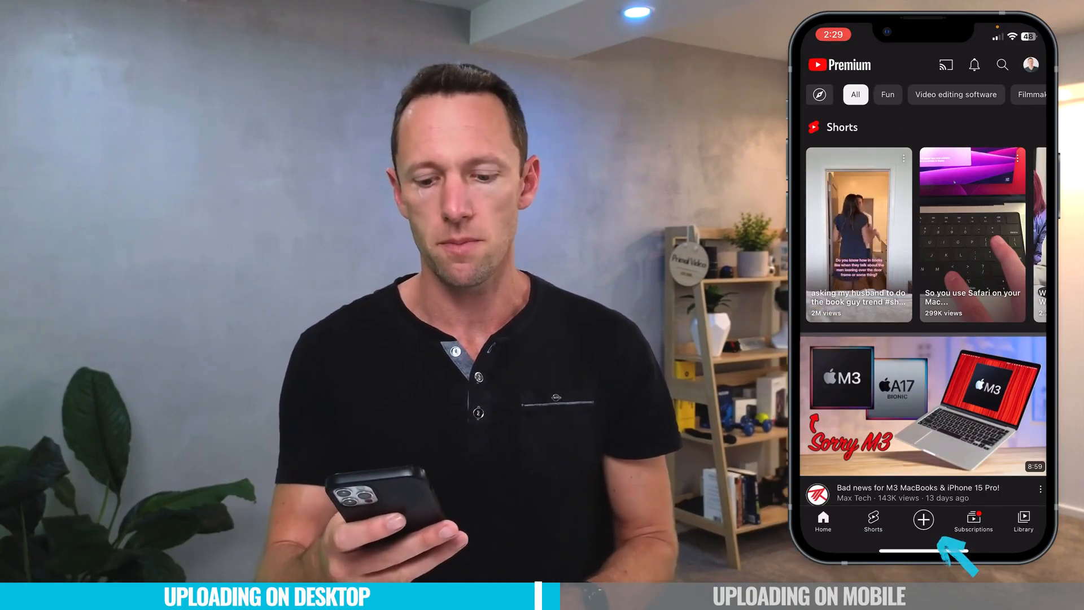
Start a new upload from the app and enter the title "Best FREE Video Editing Apps for Android & iPhone (2023 Review!)".
left_click(923, 519)
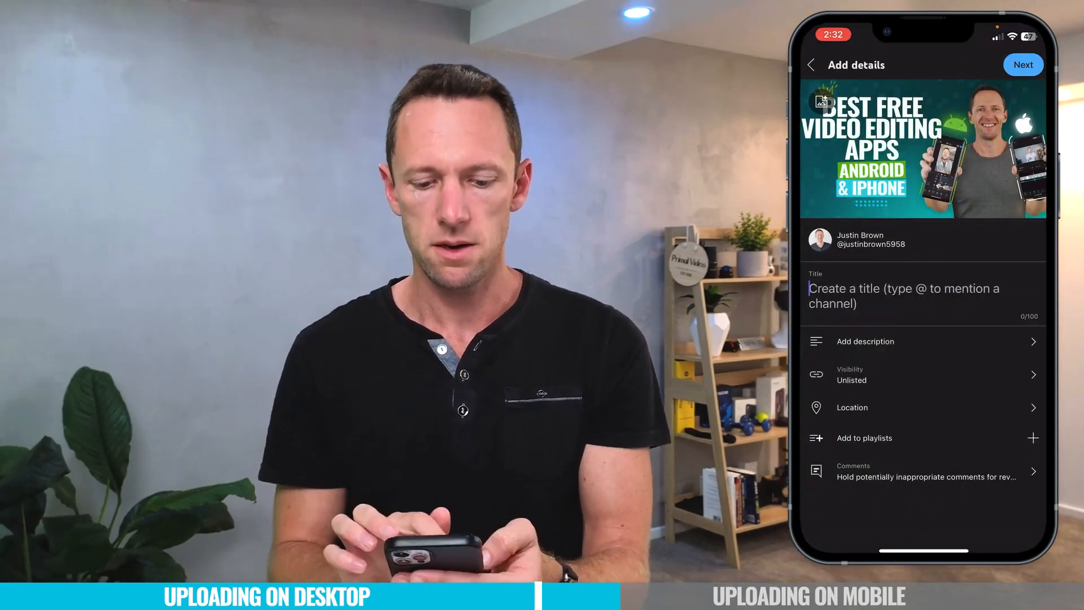
type("Best FREE Video")
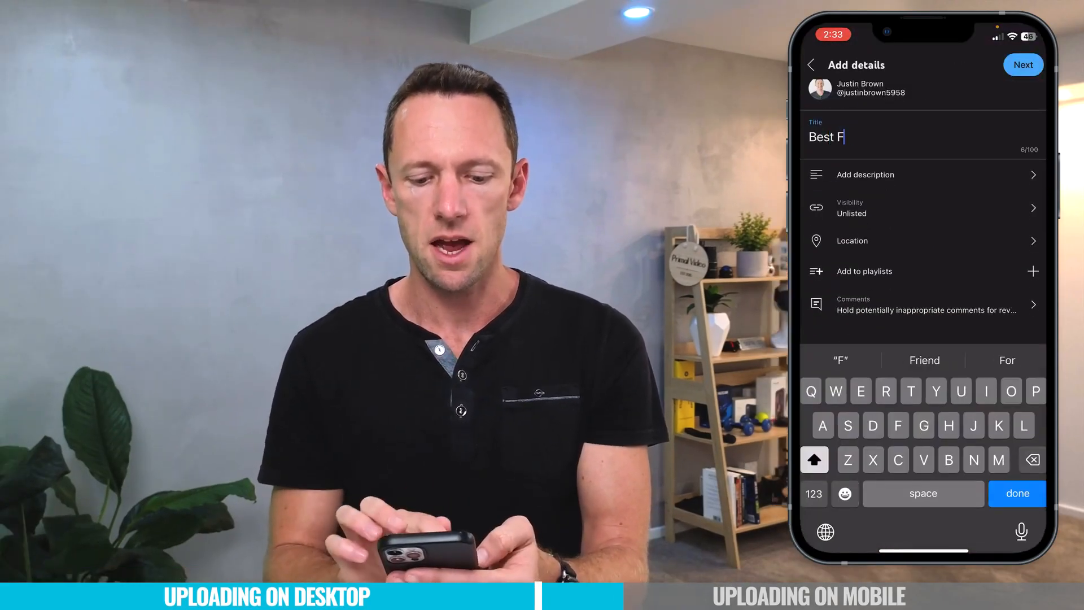
type("Editing Apps for Android & iPhone (2023 Review!)")
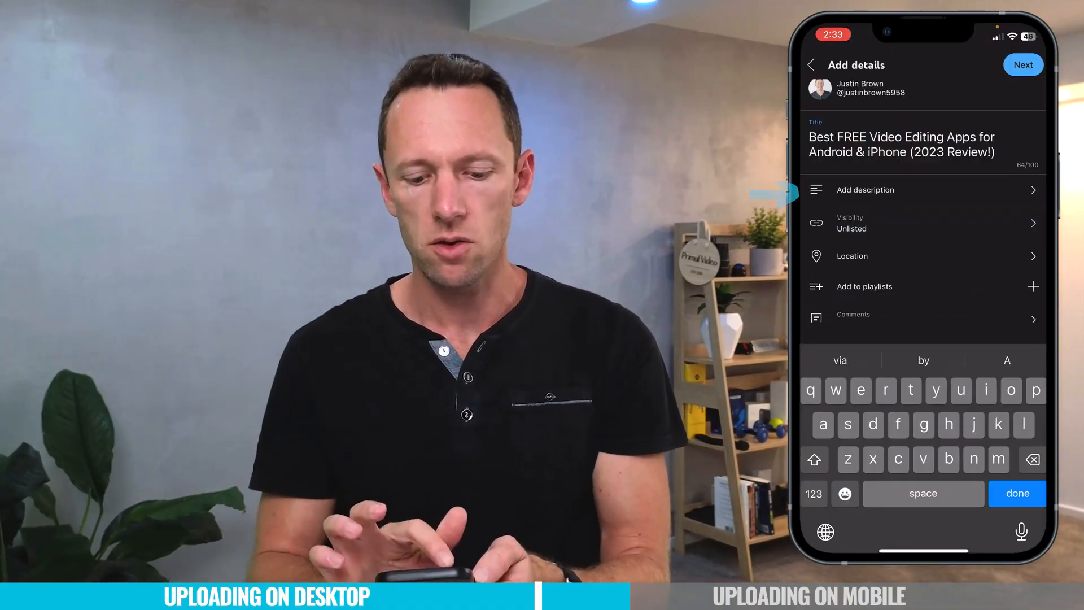
Add a description beginning "The best FREE video editing apps for Android &" and set visibility to Private.
left_click(865, 190)
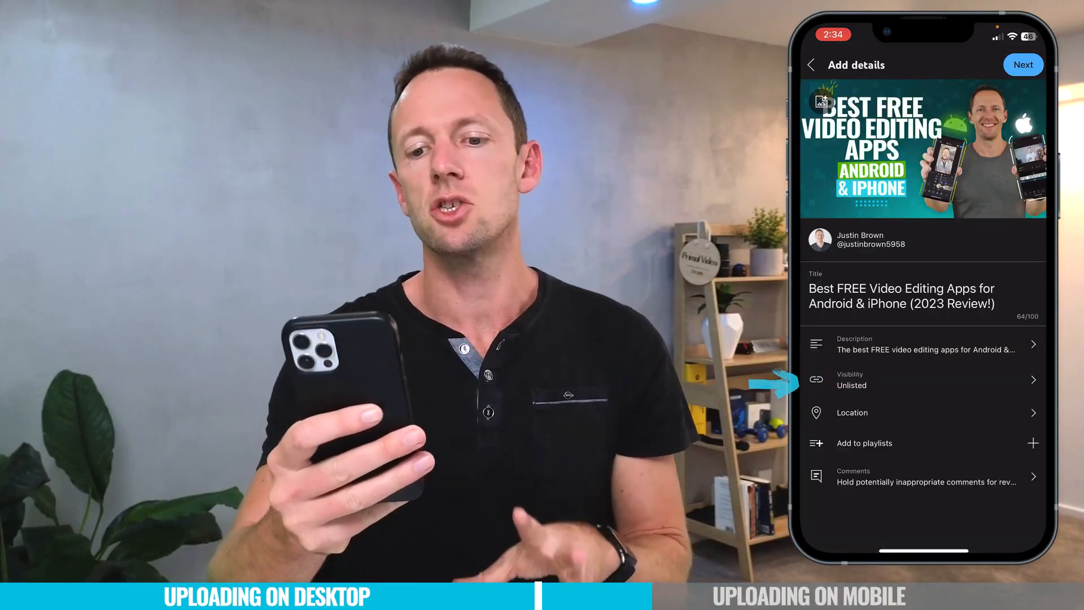
left_click(895, 379)
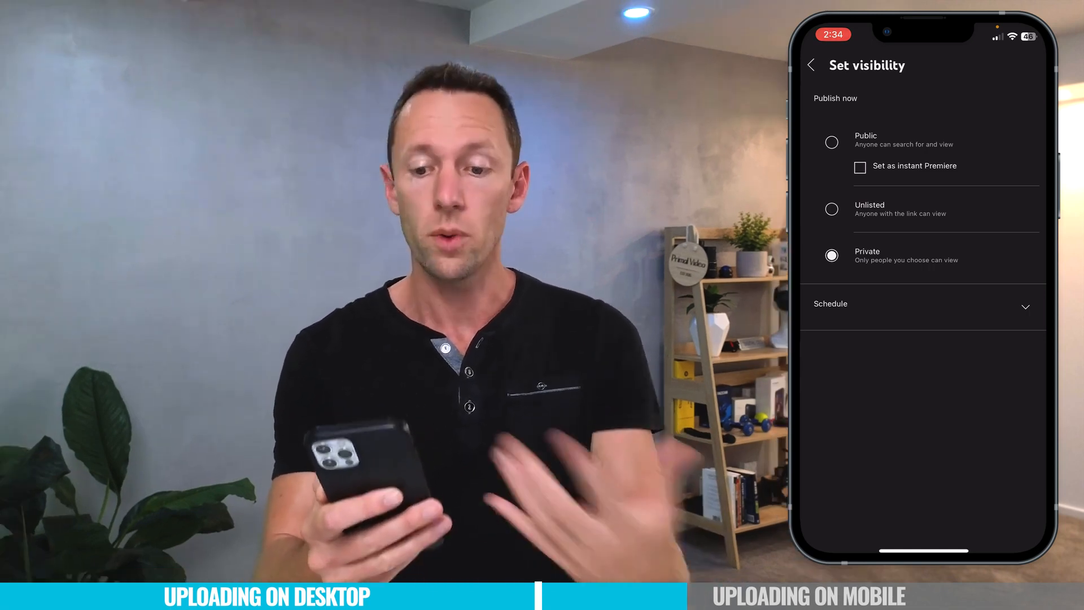
left_click(812, 65)
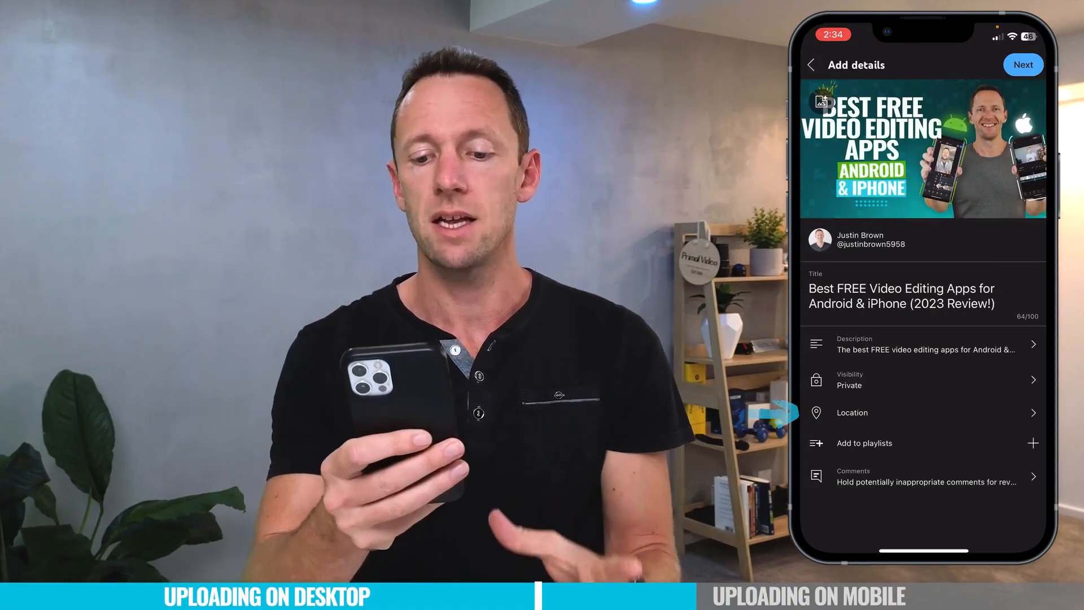
Open the playlist picker for the upload and close it without choosing a playlist.
left_click(869, 412)
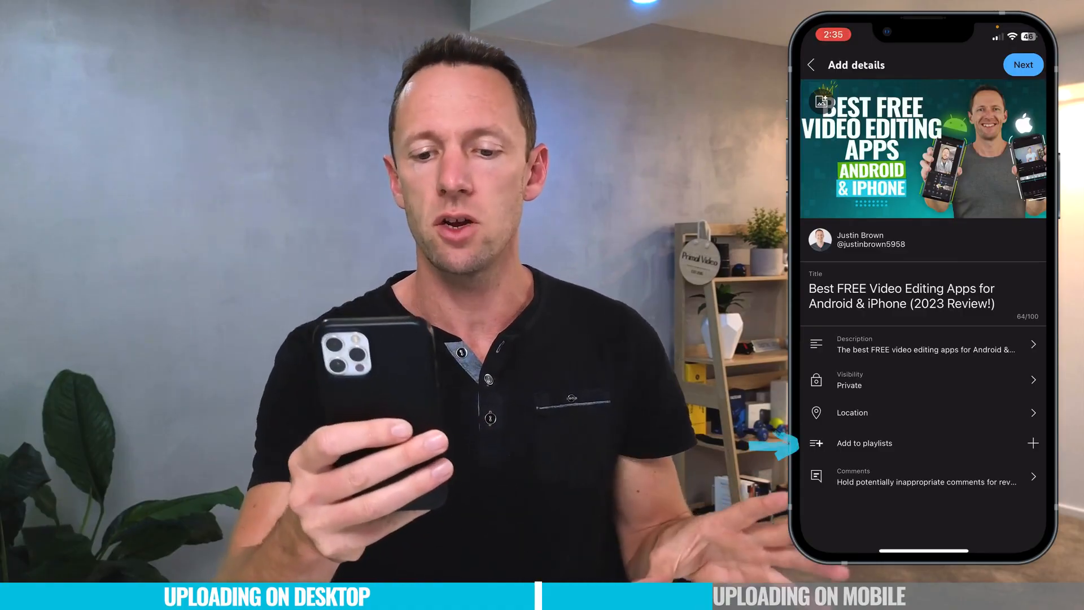
left_click(865, 444)
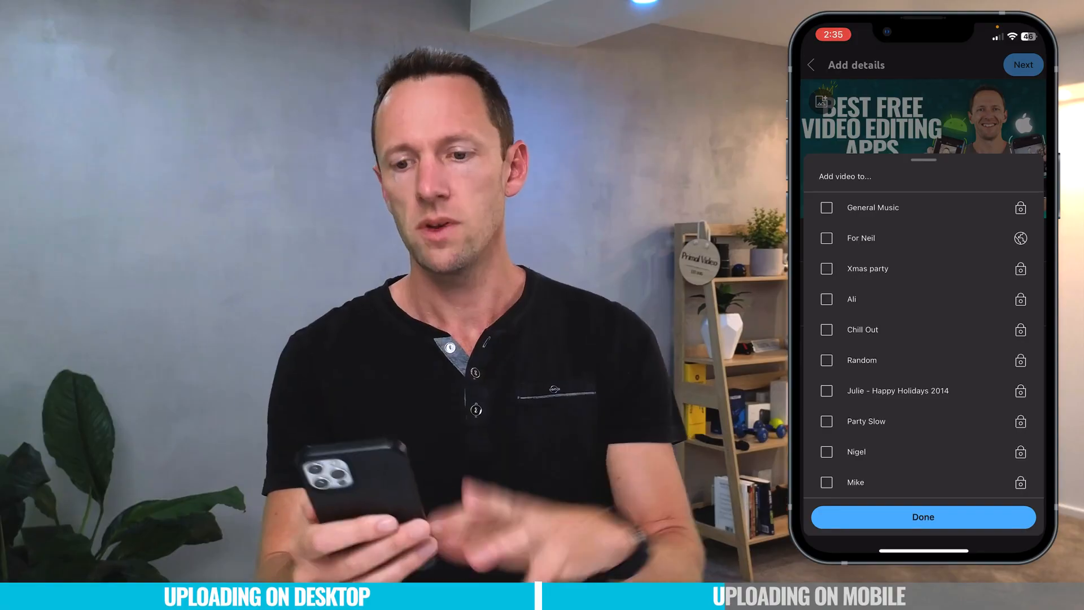
left_click(923, 516)
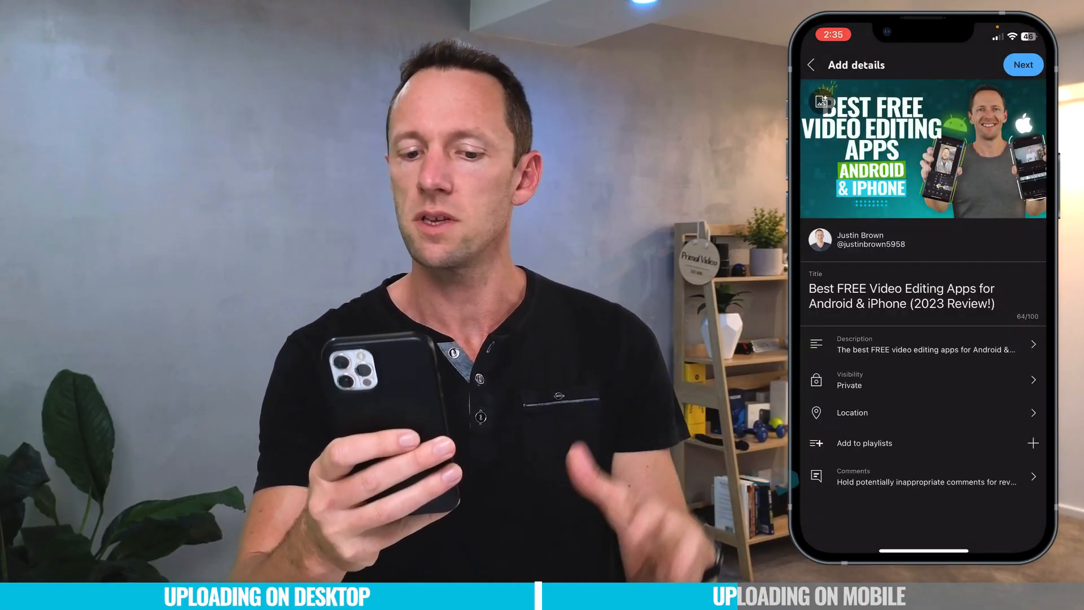
Open the comment settings for the upload and return to the details without changing them.
left_click(926, 477)
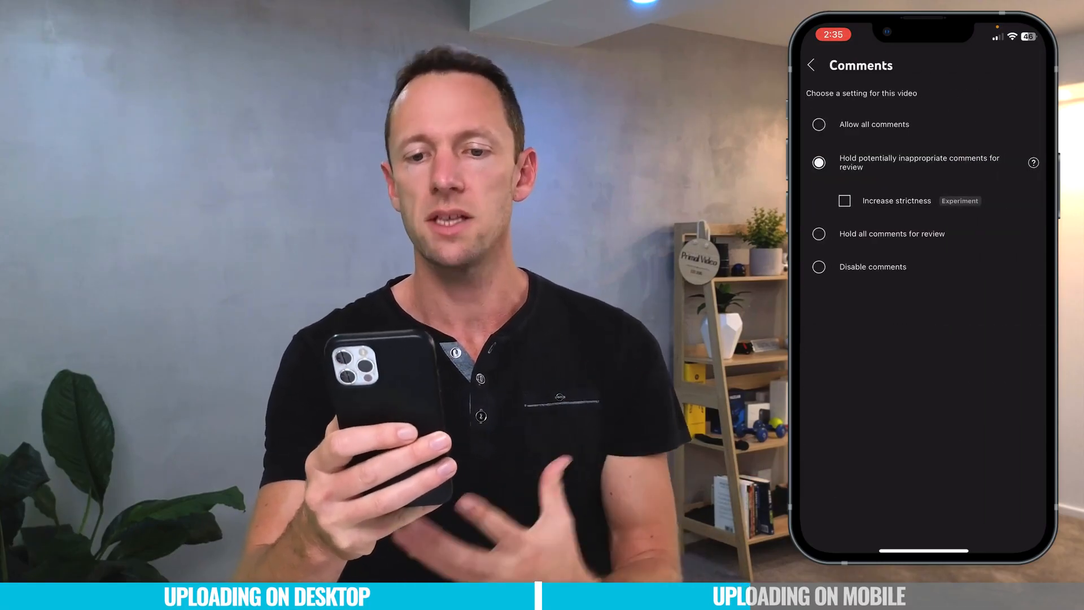
left_click(874, 124)
left_click(916, 320)
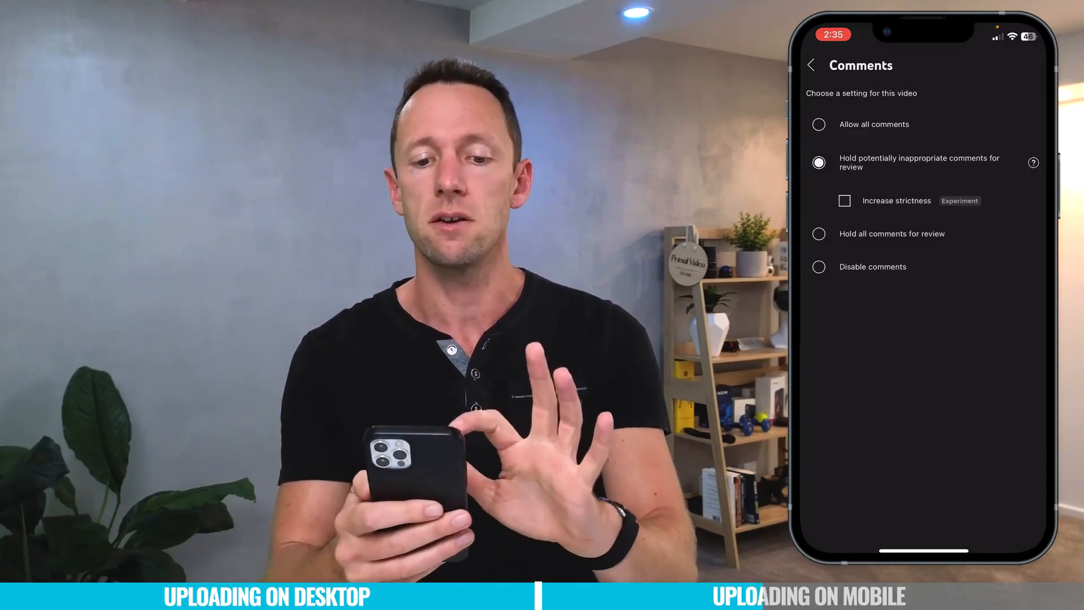
left_click(811, 65)
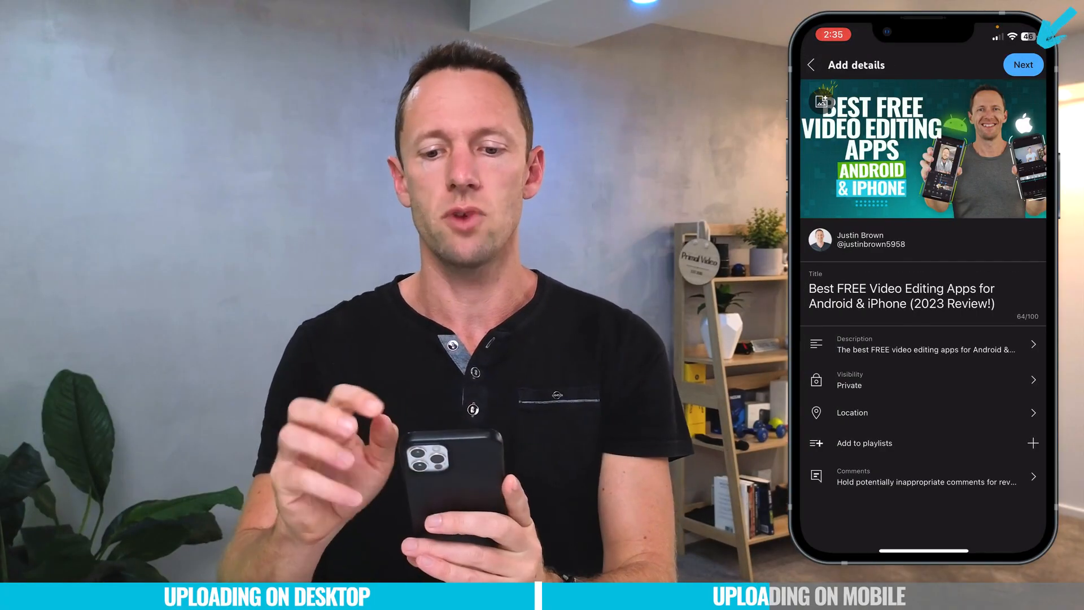
Mark the video as not Made for Kids, check the age restriction options, and upload the video.
left_click(1023, 65)
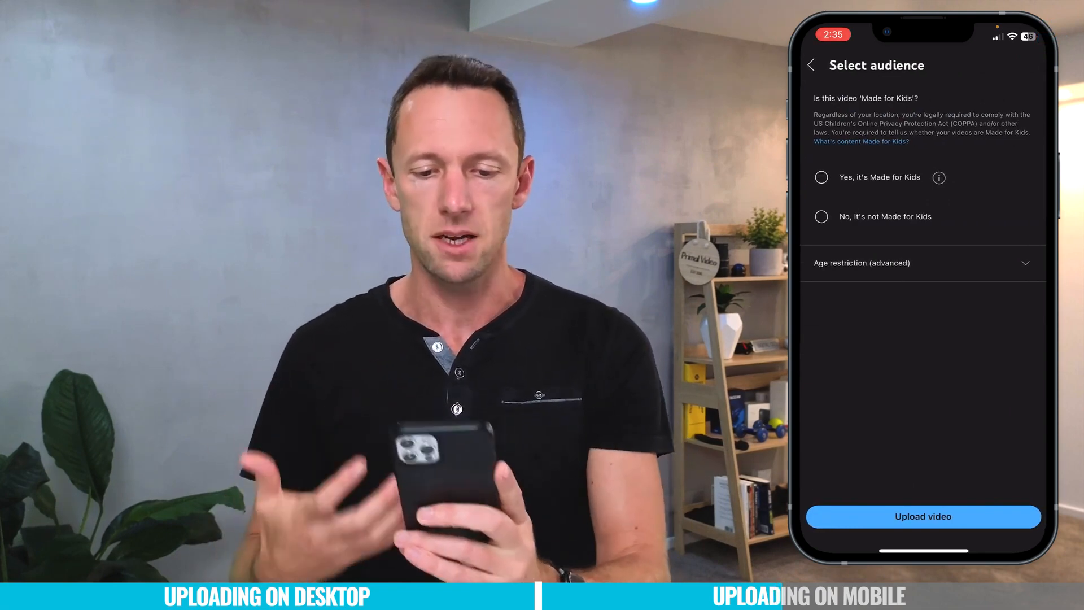
left_click(822, 216)
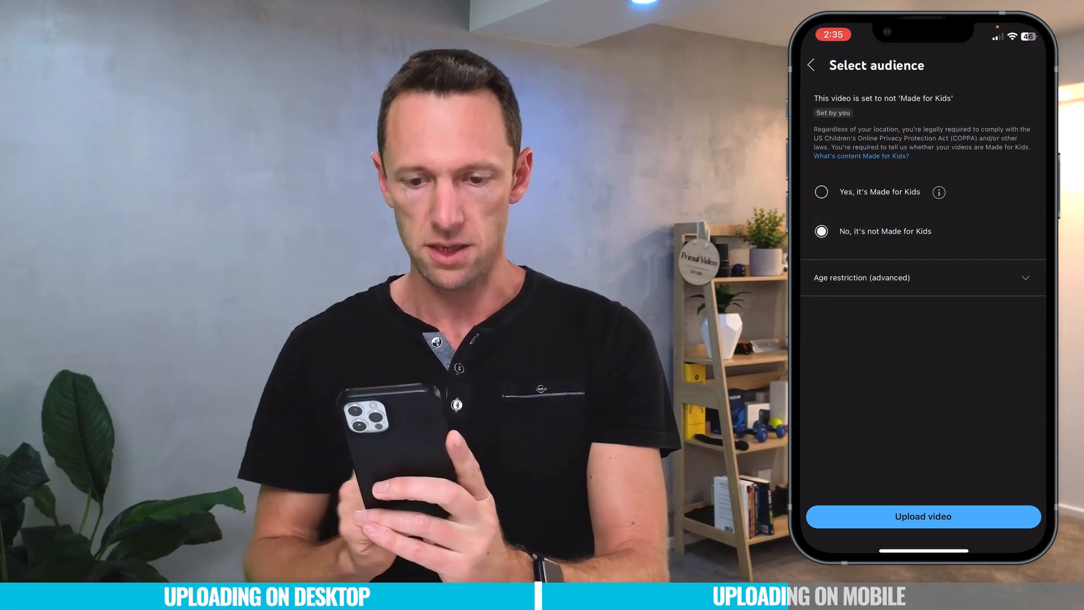
left_click(915, 277)
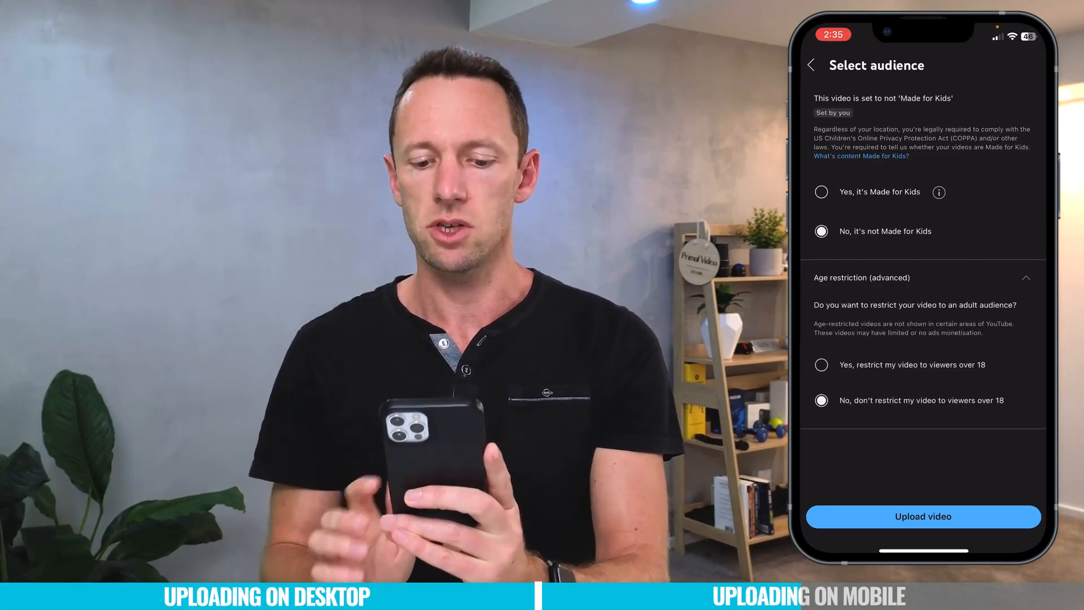
left_click(923, 516)
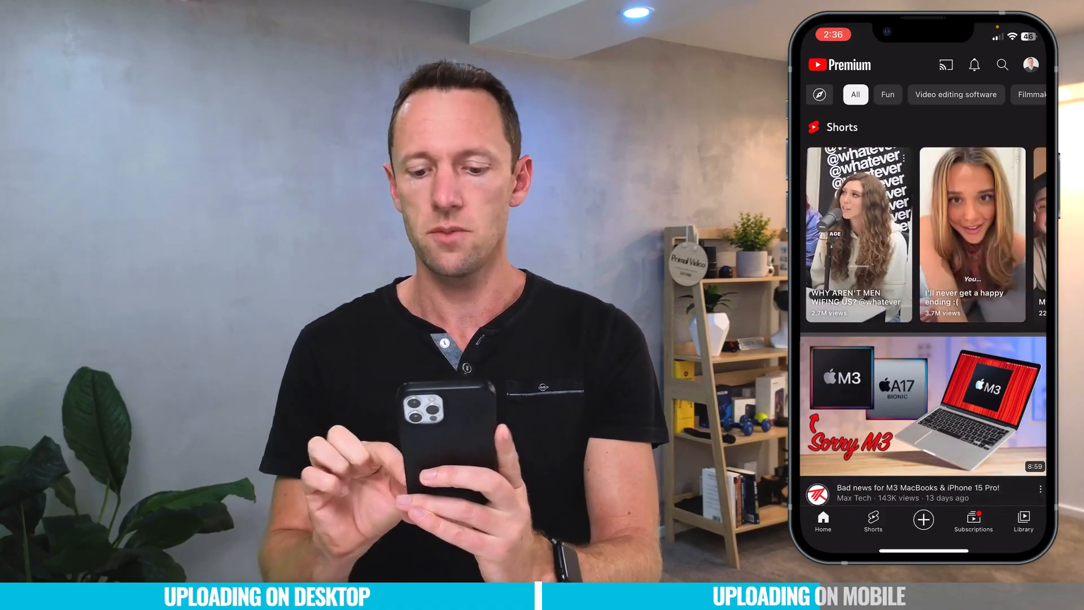
Open the newly uploaded video's more options from Your videos and set its category to Film and Animation.
left_click(1023, 521)
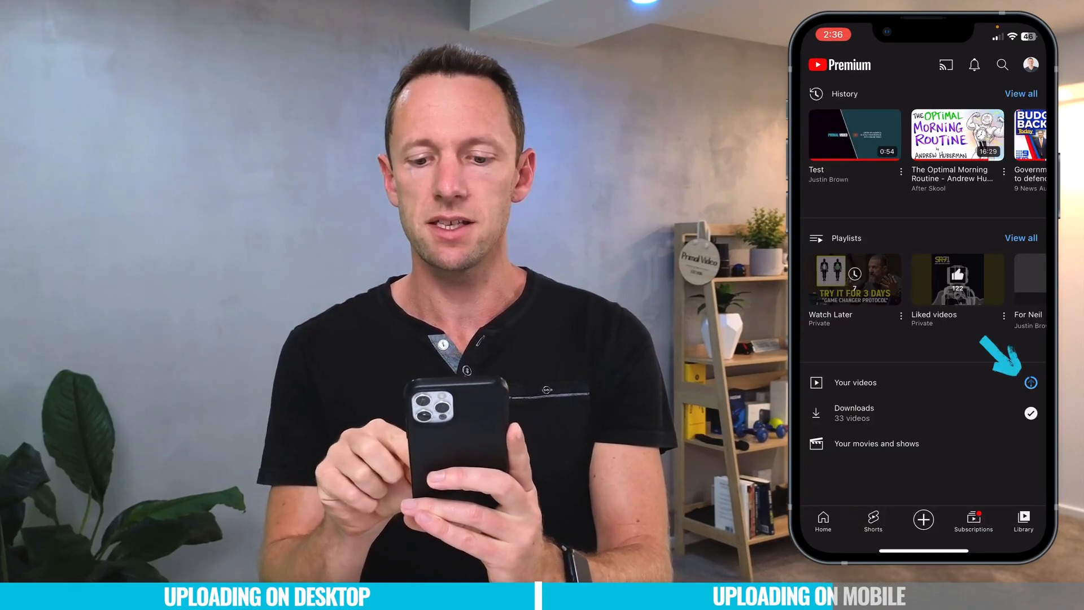
left_click(856, 382)
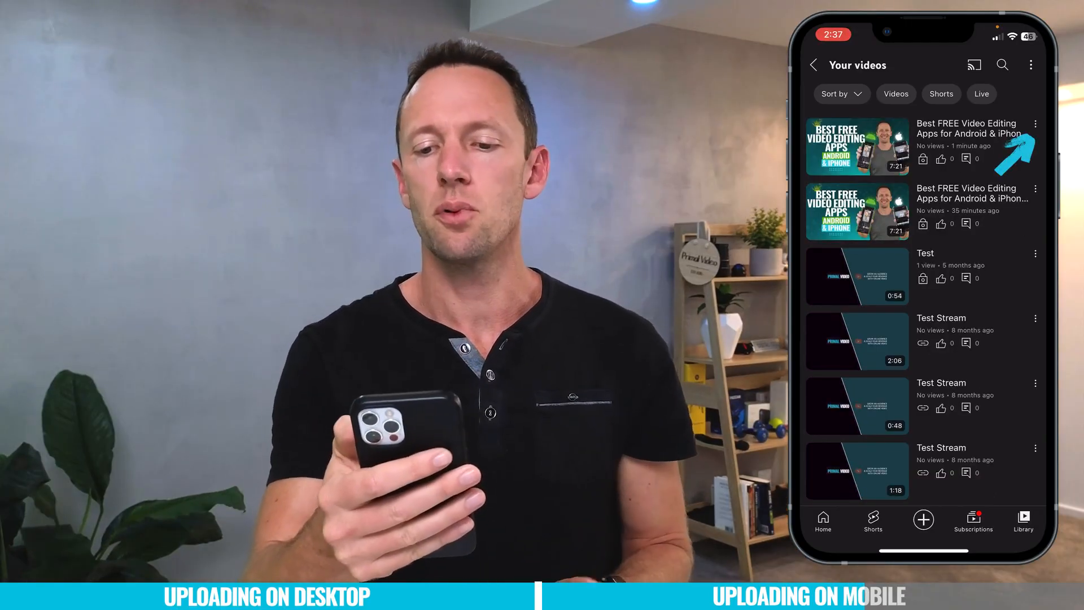
left_click(1035, 123)
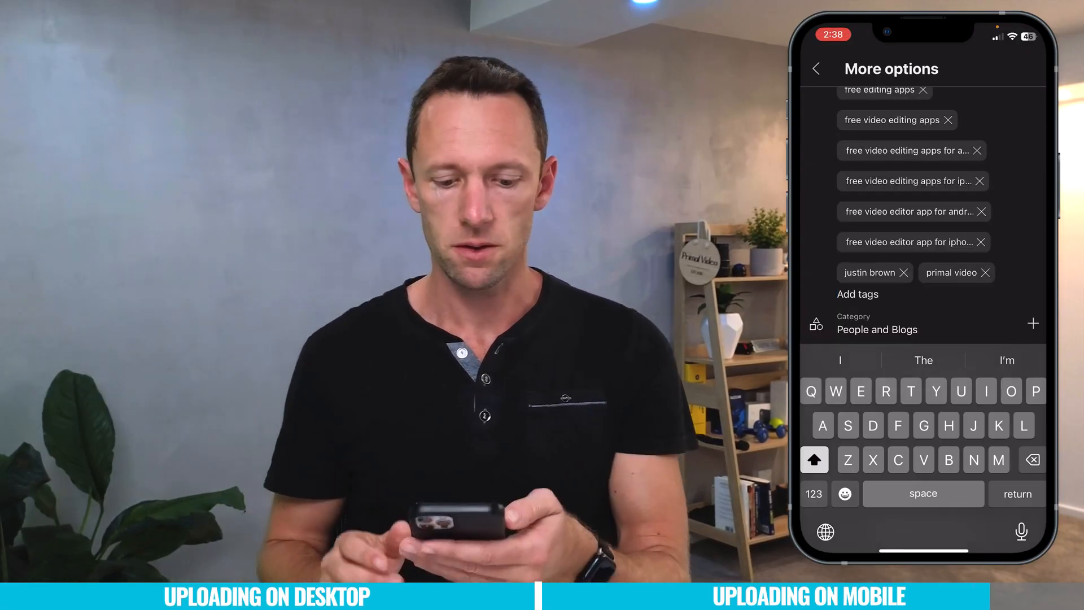
scroll(923, 214, "down", 2)
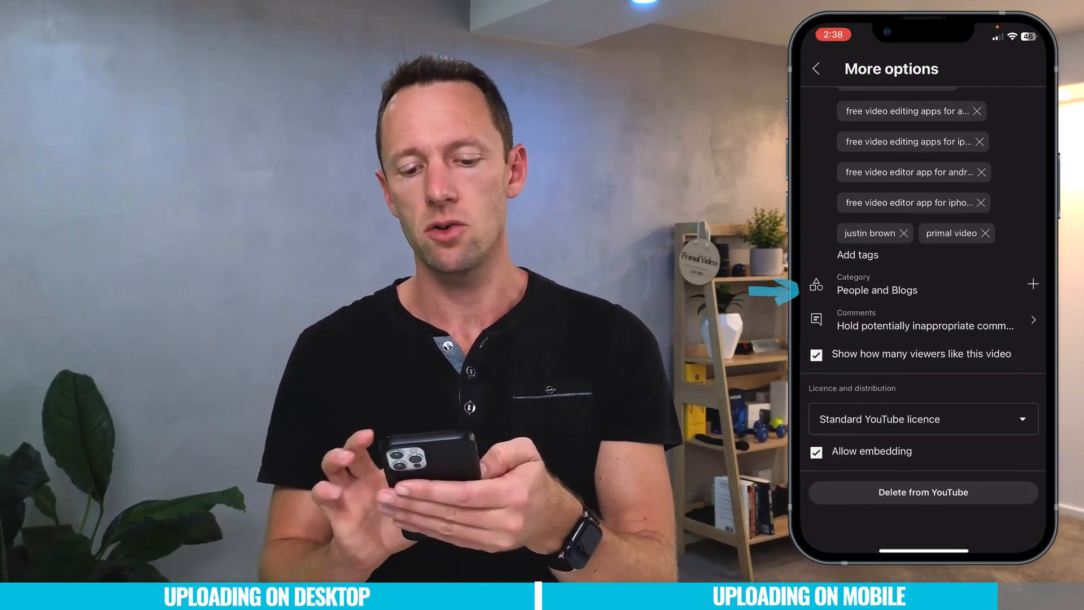
left_click(877, 288)
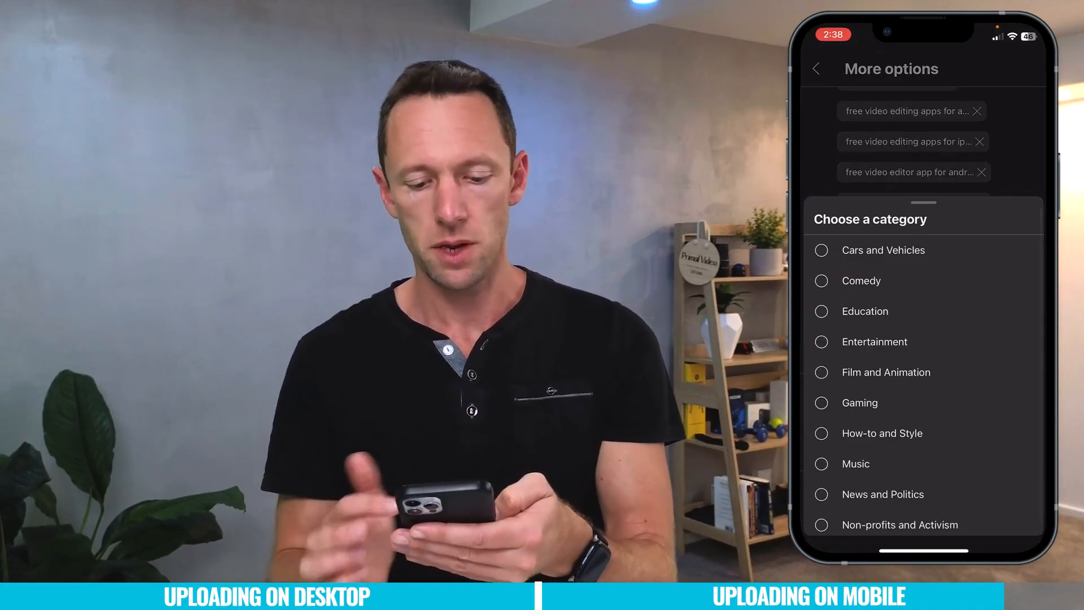
left_click(886, 372)
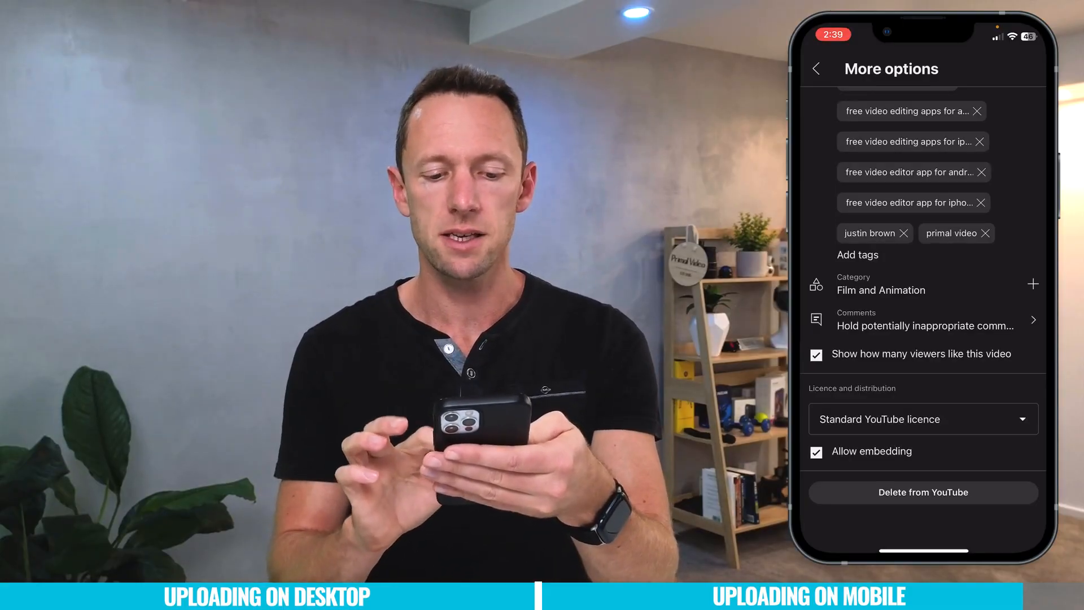
left_click(815, 452)
left_click(816, 451)
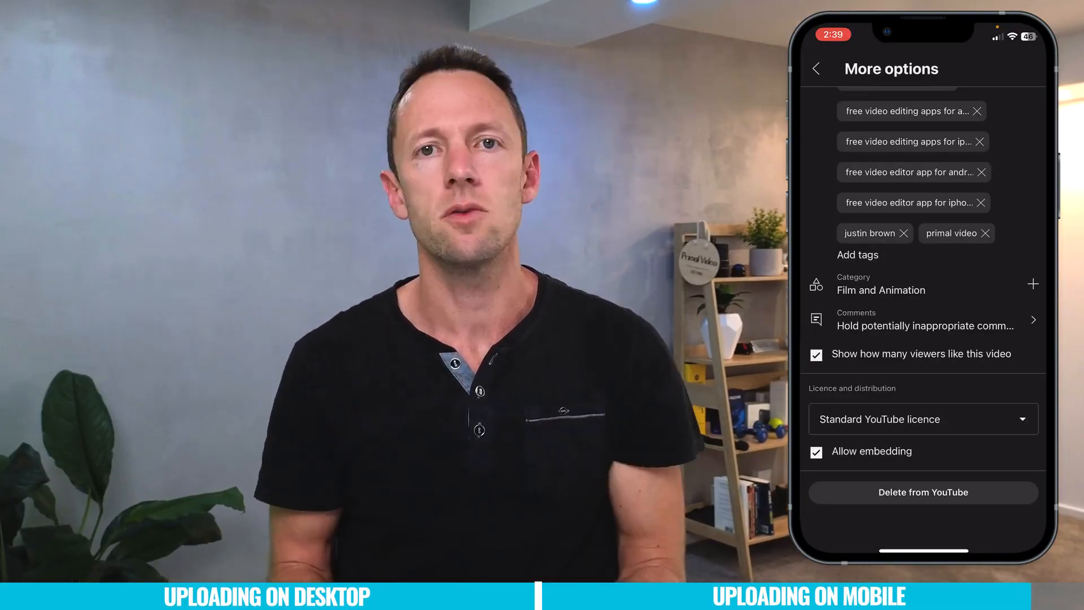
left_click(816, 69)
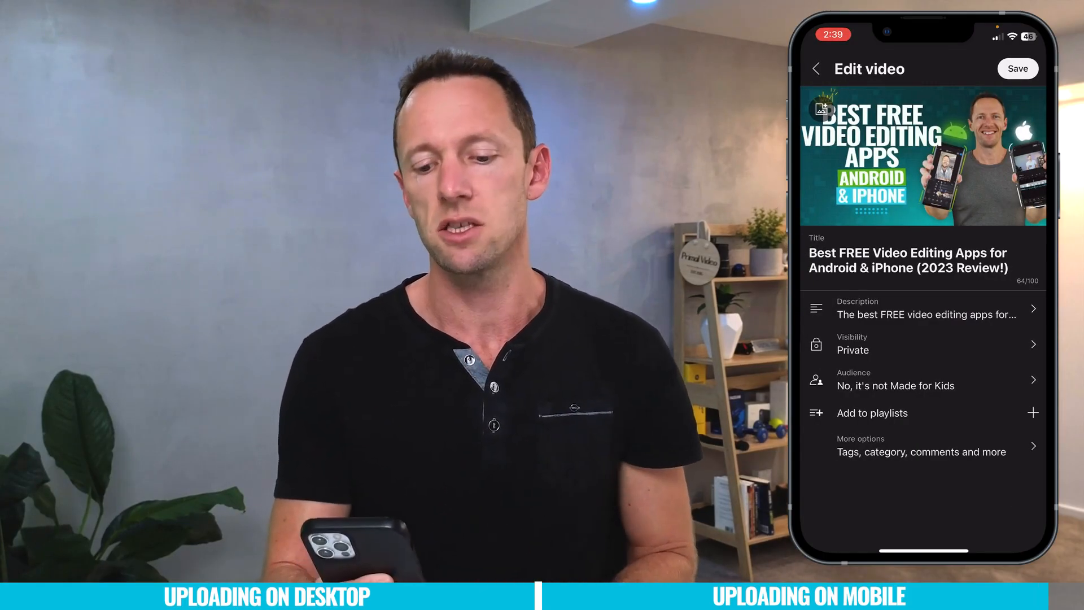
Open the video's visibility settings and expand the Schedule option to examine the publish date setting.
left_click(926, 344)
left_click(816, 150)
left_click(830, 313)
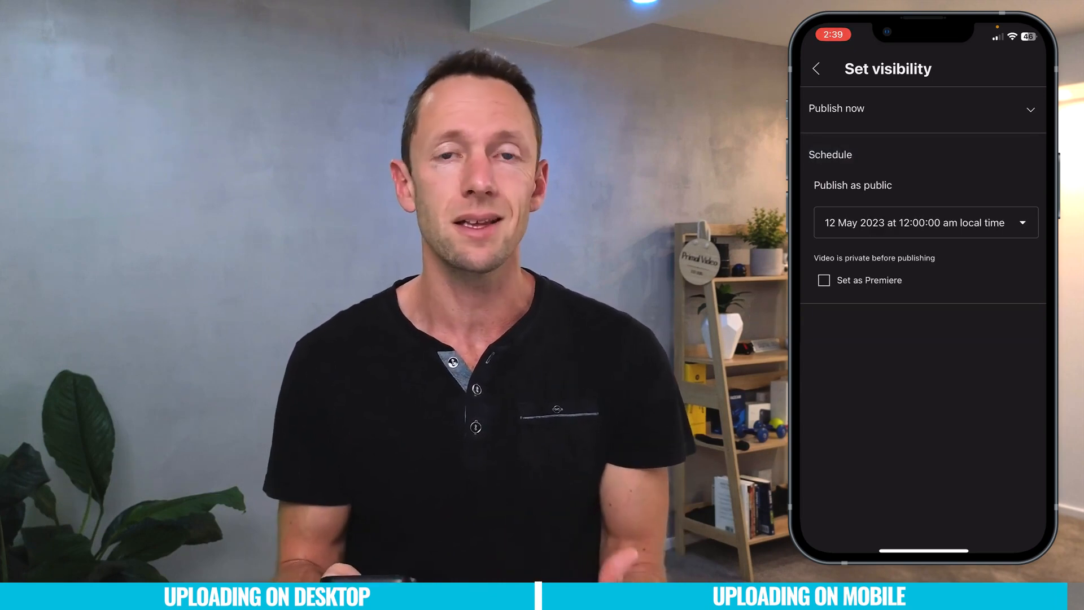
left_click(815, 69)
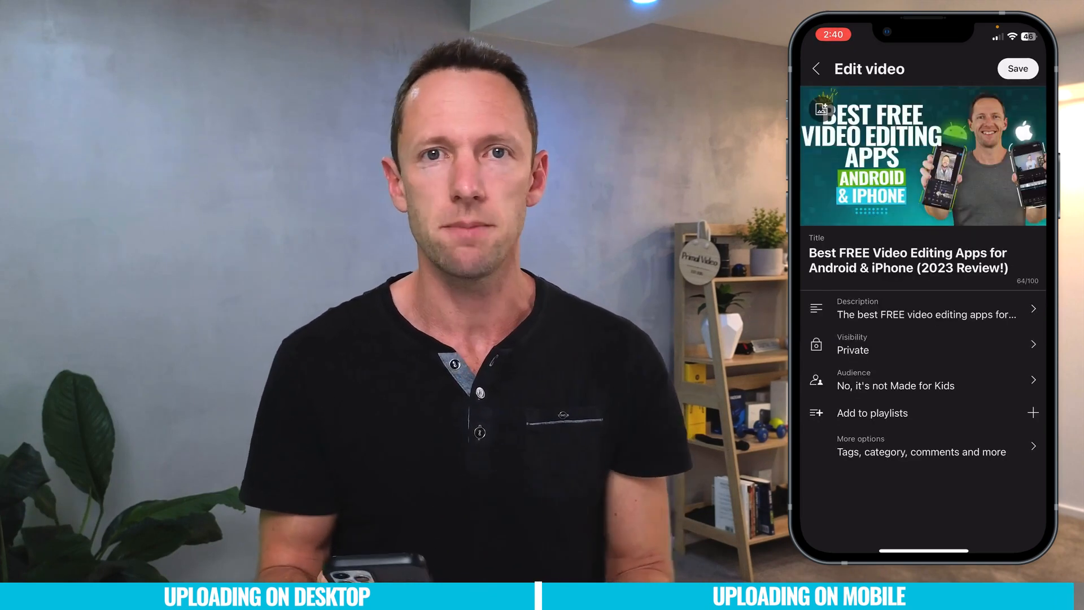